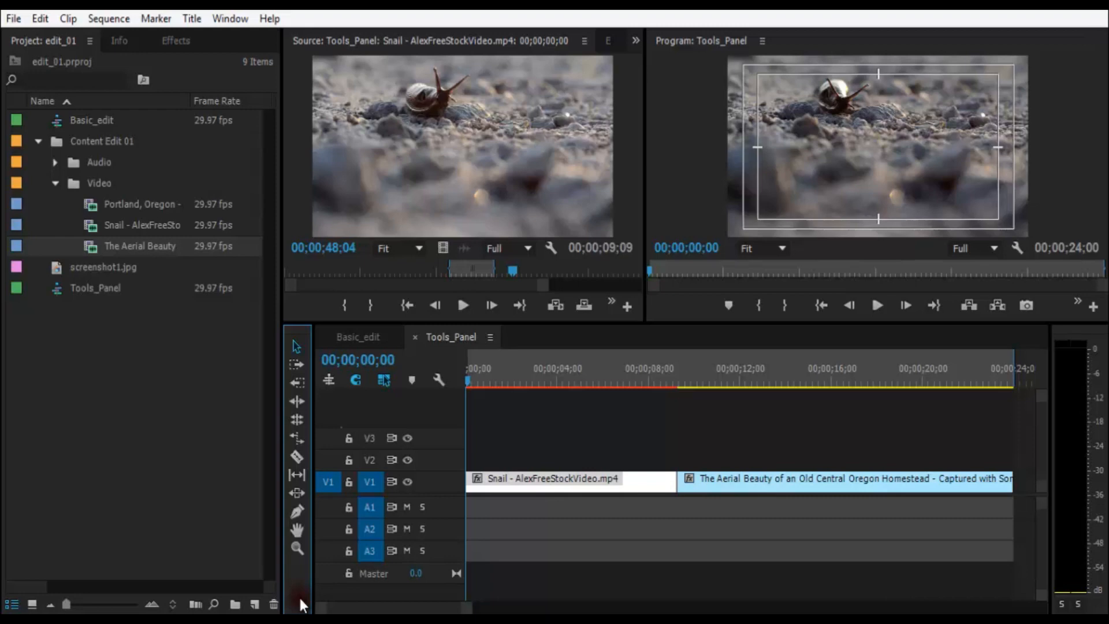
Cut the Snail clip on V1 at 00;00;01;20 with the Razor tool.
{"action": "left_click", "coordinate": [296, 462]}
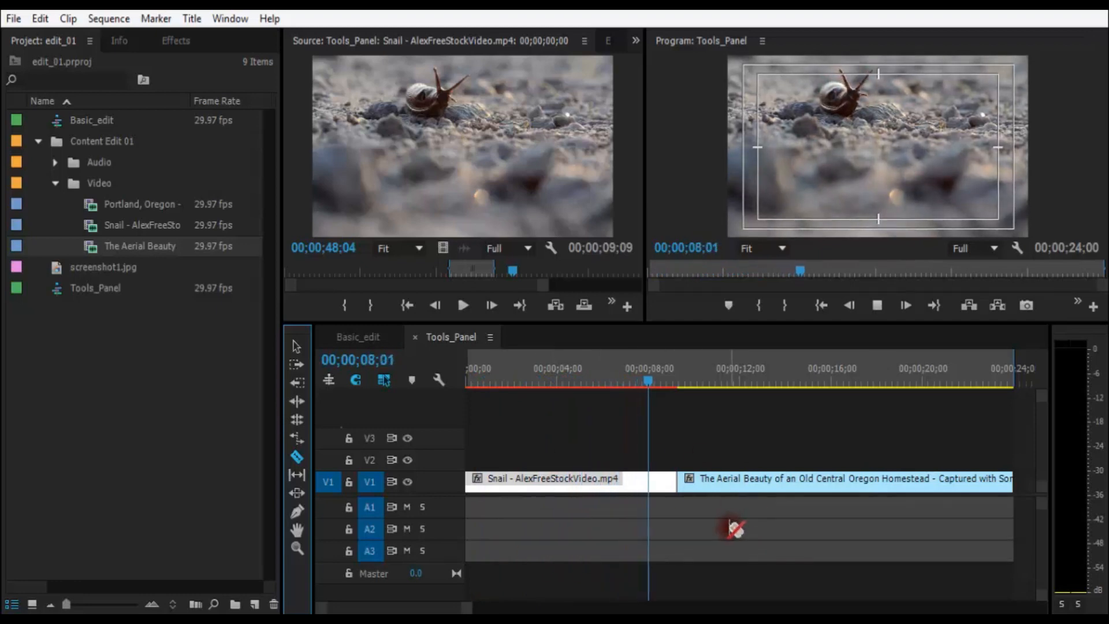
{"action": "left_click", "coordinate": [634, 386]}
{"action": "key", "text": "space"}
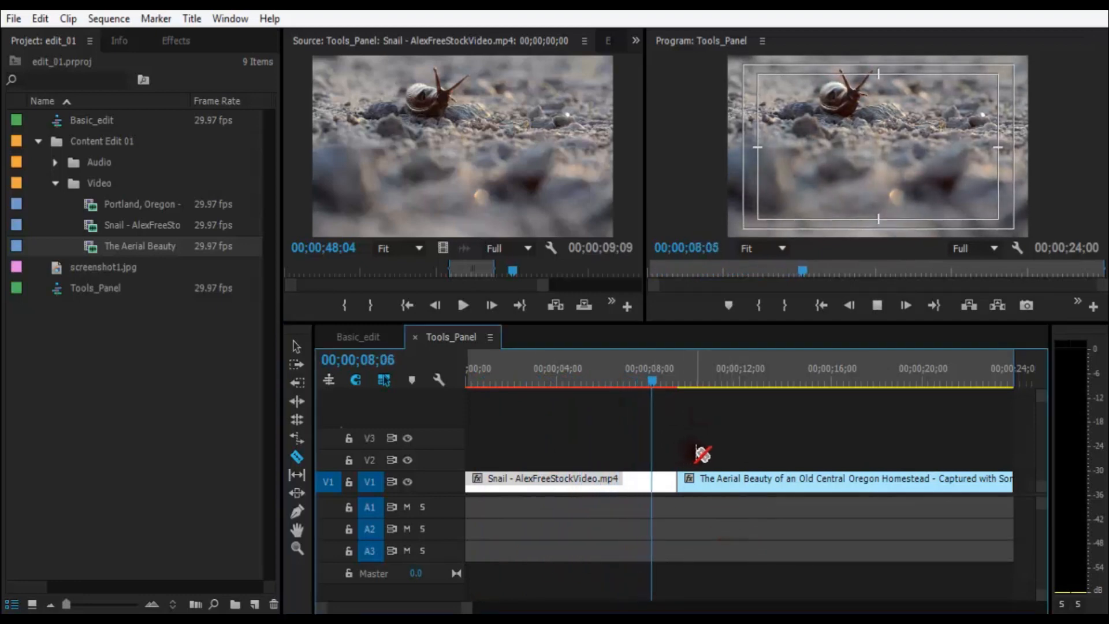
{"action": "left_click_drag", "start_coordinate": [644, 381], "coordinate": [410, 404]}
{"action": "key", "text": "space"}
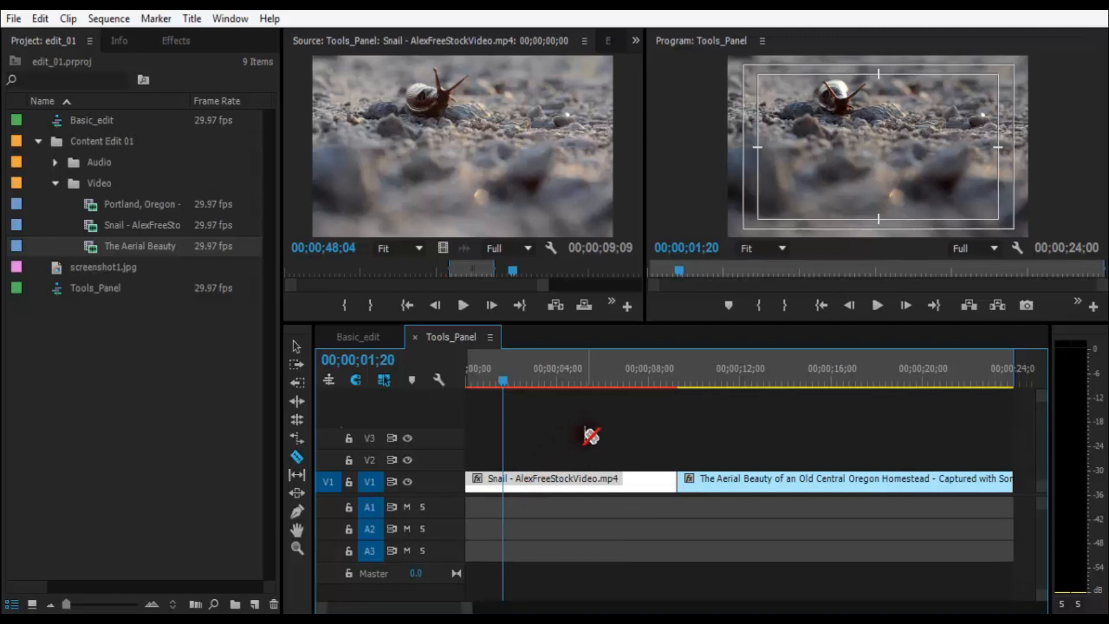
{"action": "left_click", "coordinate": [502, 481]}
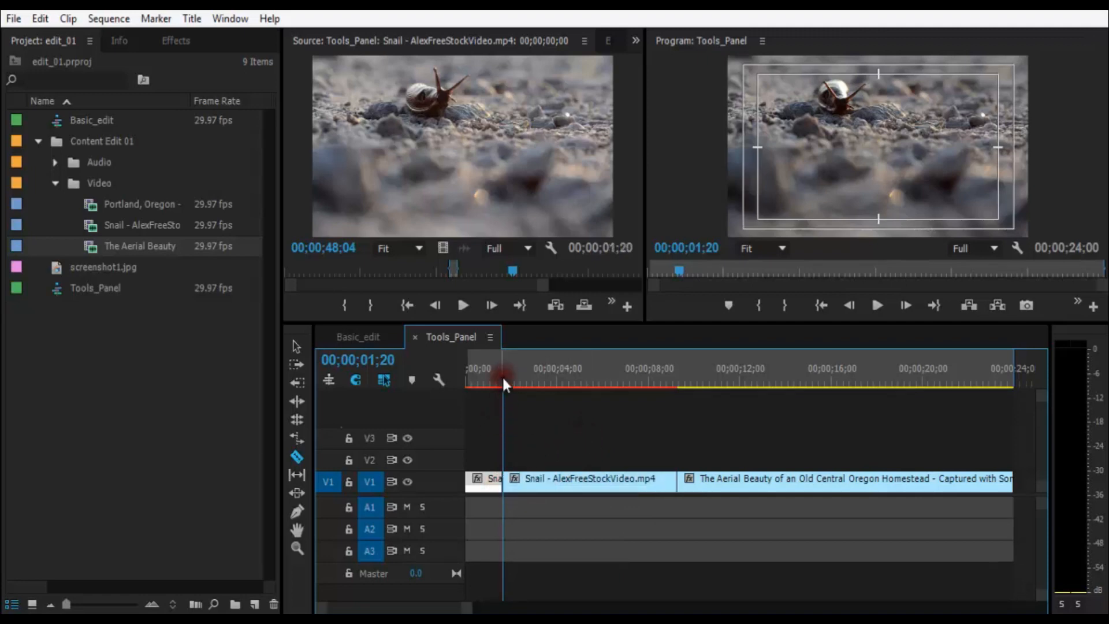
Shift the second Snail segment and the Aerial Beauty clip together about 2 seconds later, opening a gap after the first segment.
{"action": "left_click_drag", "start_coordinate": [502, 380], "coordinate": [476, 376]}
{"action": "key", "text": "v"}
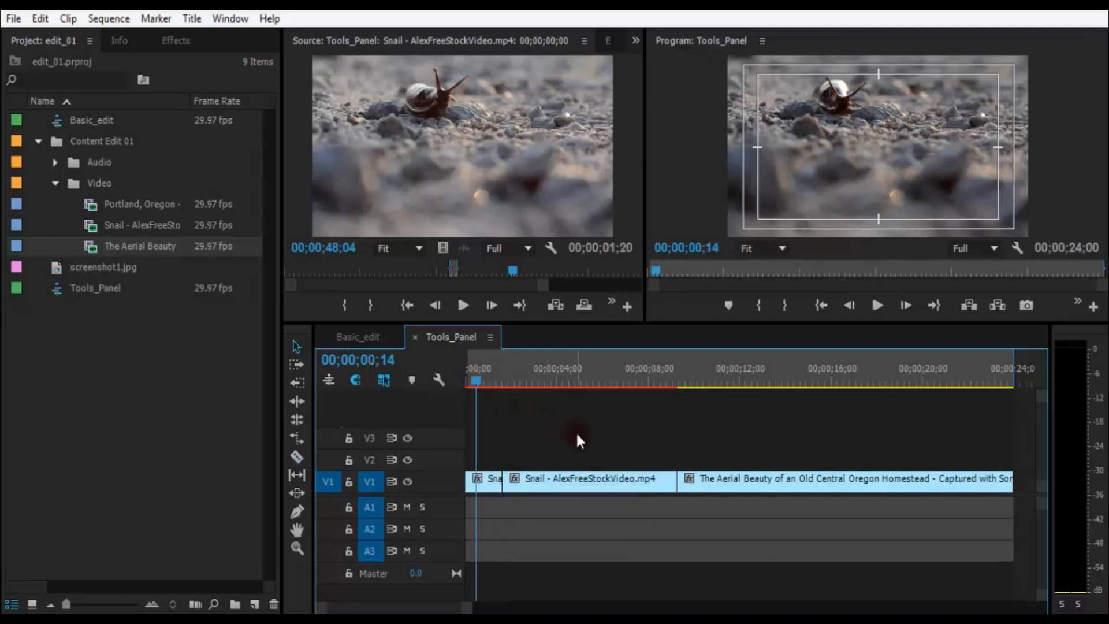
{"action": "key", "text": "space"}
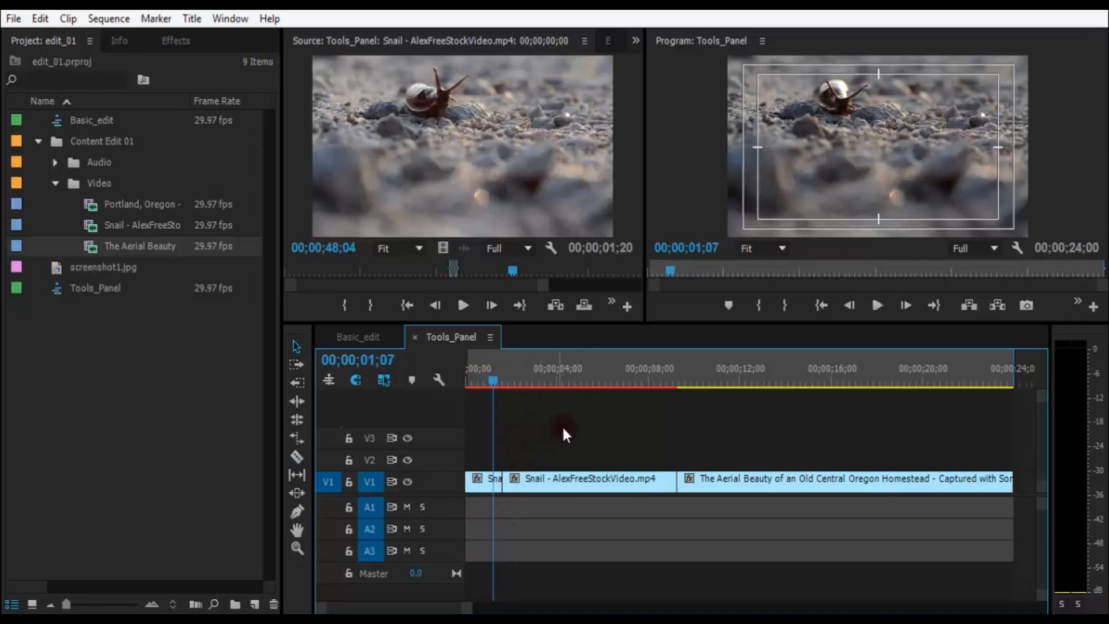
{"action": "left_click_drag", "start_coordinate": [567, 426], "coordinate": [711, 479]}
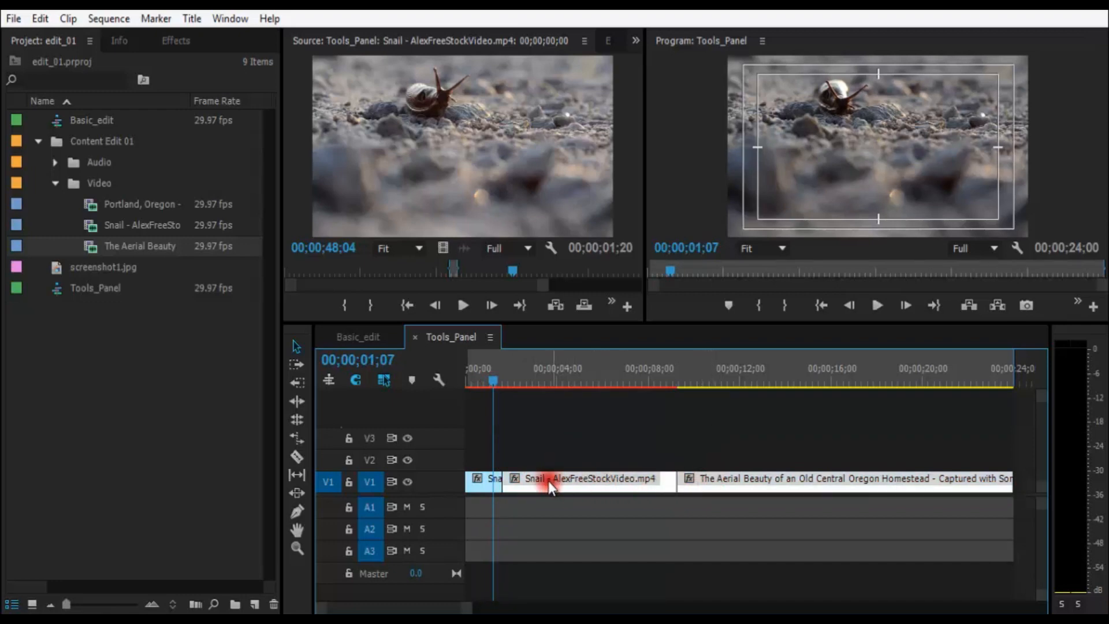
{"action": "left_click_drag", "start_coordinate": [550, 476], "coordinate": [588, 478]}
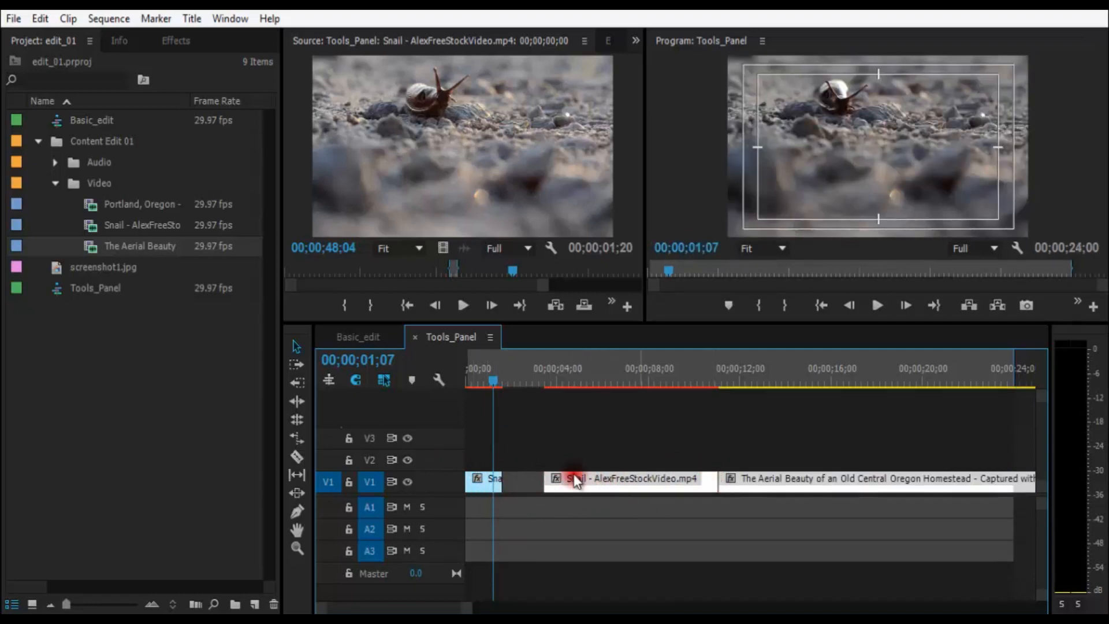
{"action": "key", "text": "space"}
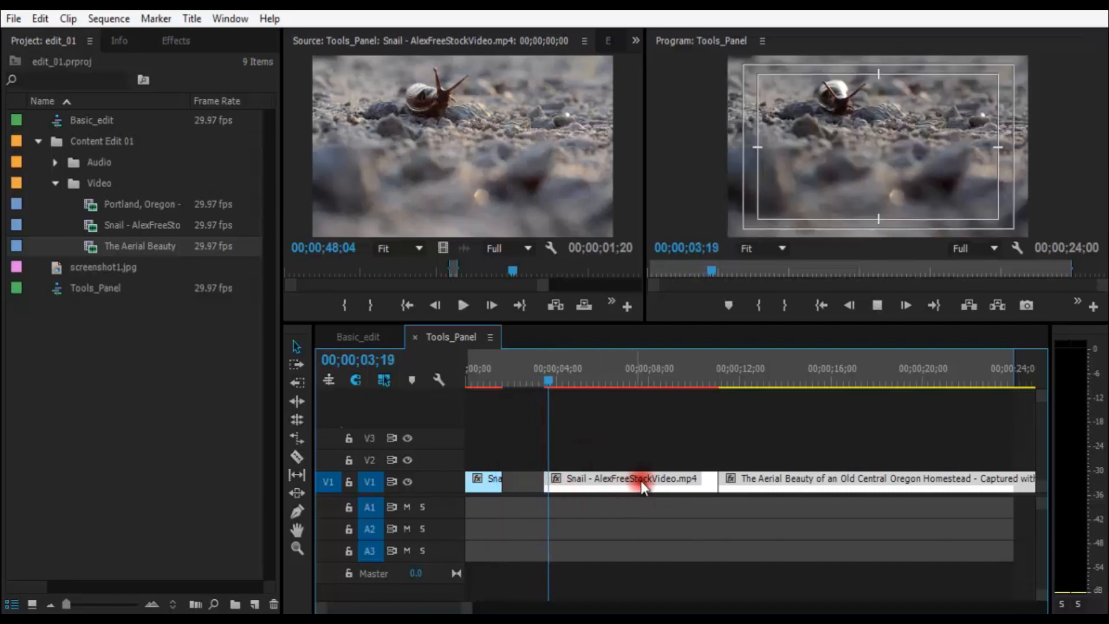
{"action": "key", "text": "space"}
{"action": "mouse_move", "coordinate": [517, 372]}
{"action": "left_mouse_down"}
{"action": "mouse_move", "coordinate": [487, 368]}
{"action": "mouse_move", "coordinate": [551, 368]}
{"action": "mouse_move", "coordinate": [508, 367]}
{"action": "mouse_move", "coordinate": [522, 370]}
{"action": "left_mouse_up"}
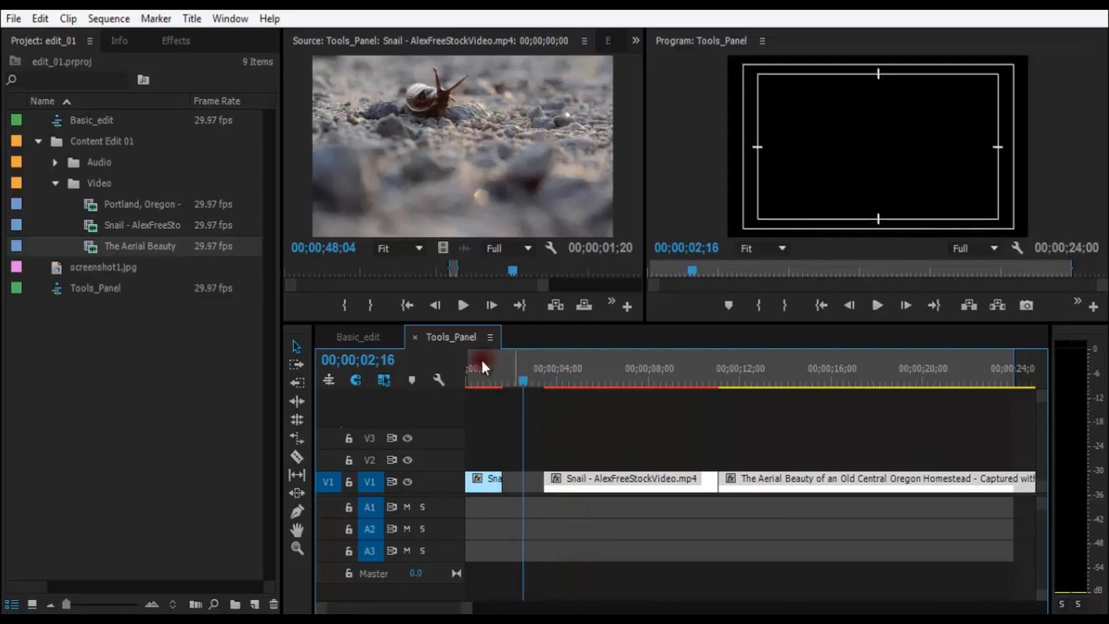
Load the Portland, Oregon clip in the Source monitor and mark its In point at 00:00:41:07.
{"action": "double_click", "coordinate": [95, 206]}
{"action": "left_click", "coordinate": [426, 270]}
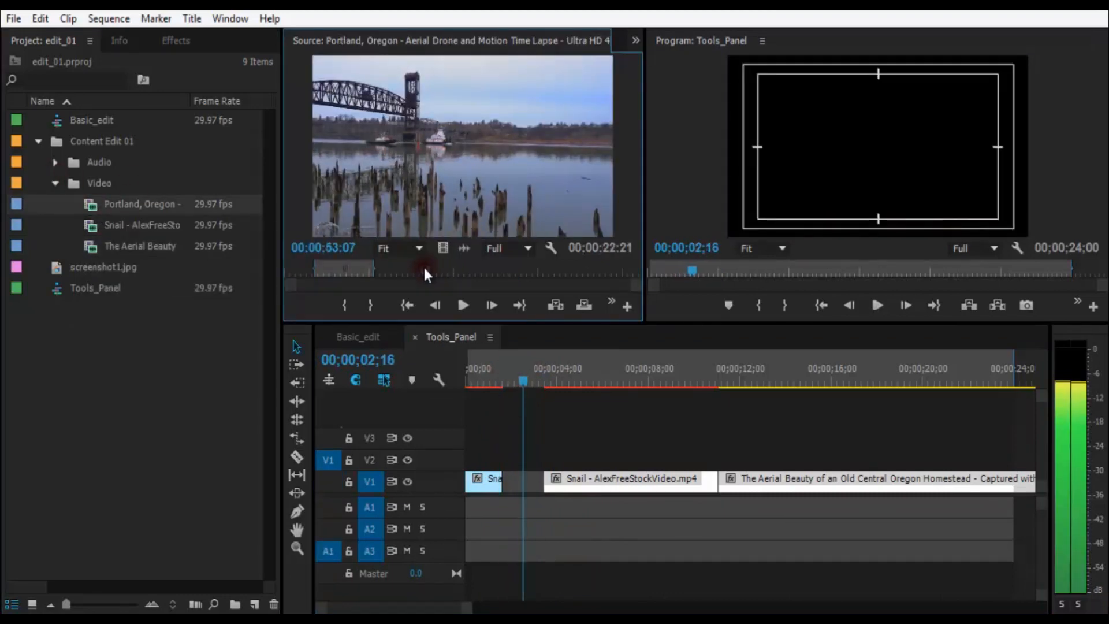
{"action": "key", "text": "i"}
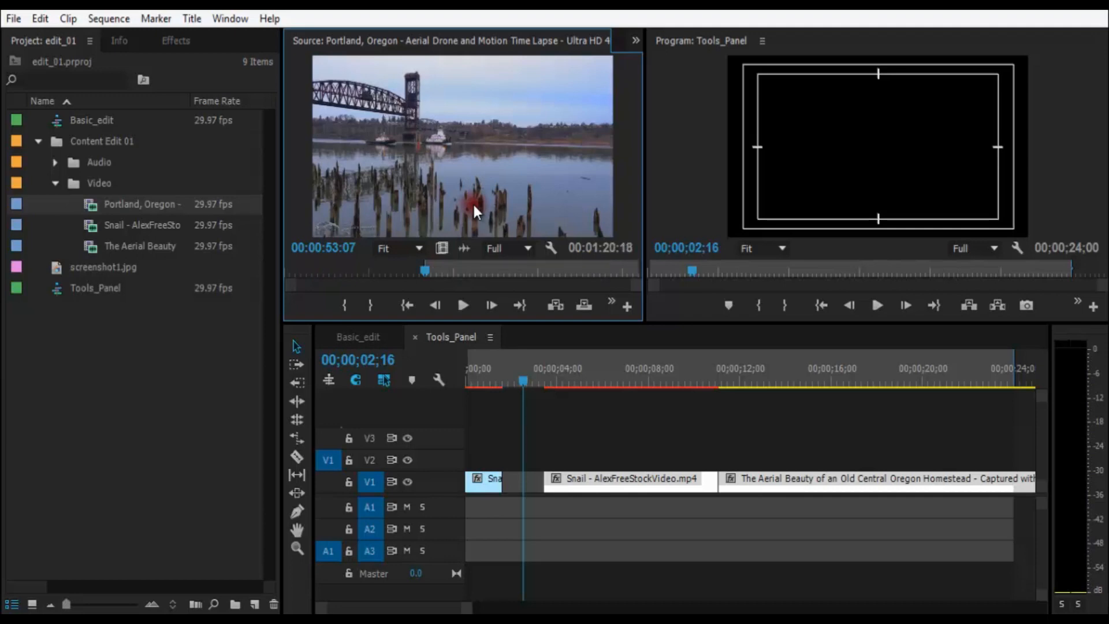
{"action": "key", "text": "space"}
{"action": "left_click_drag", "start_coordinate": [369, 271], "coordinate": [399, 272]}
{"action": "key", "text": "i"}
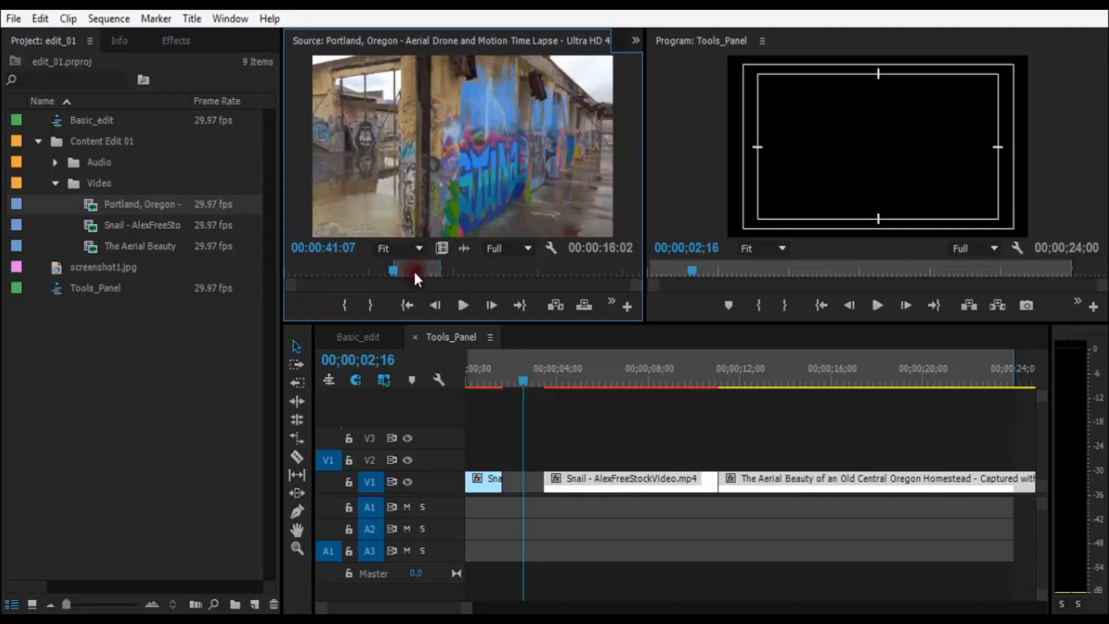
Mark the Portland clip's Out point at 00:00:45:07.
{"action": "key", "text": "space"}
{"action": "key", "text": "space"}
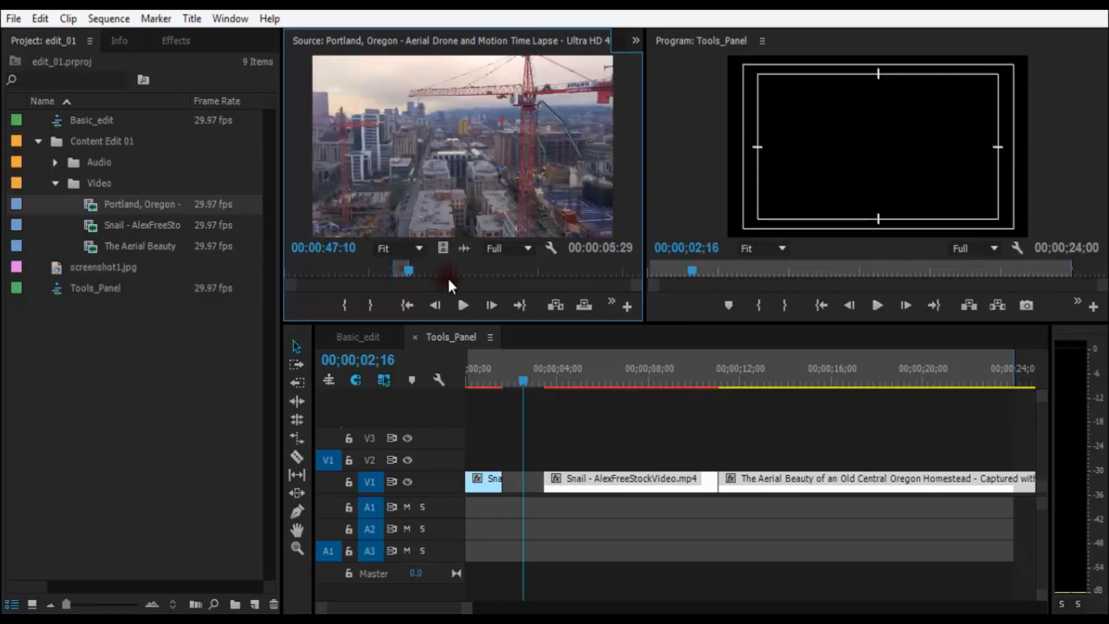
{"action": "key", "text": "o"}
{"action": "left_click_drag", "start_coordinate": [408, 271], "coordinate": [404, 271]}
{"action": "key", "text": "o"}
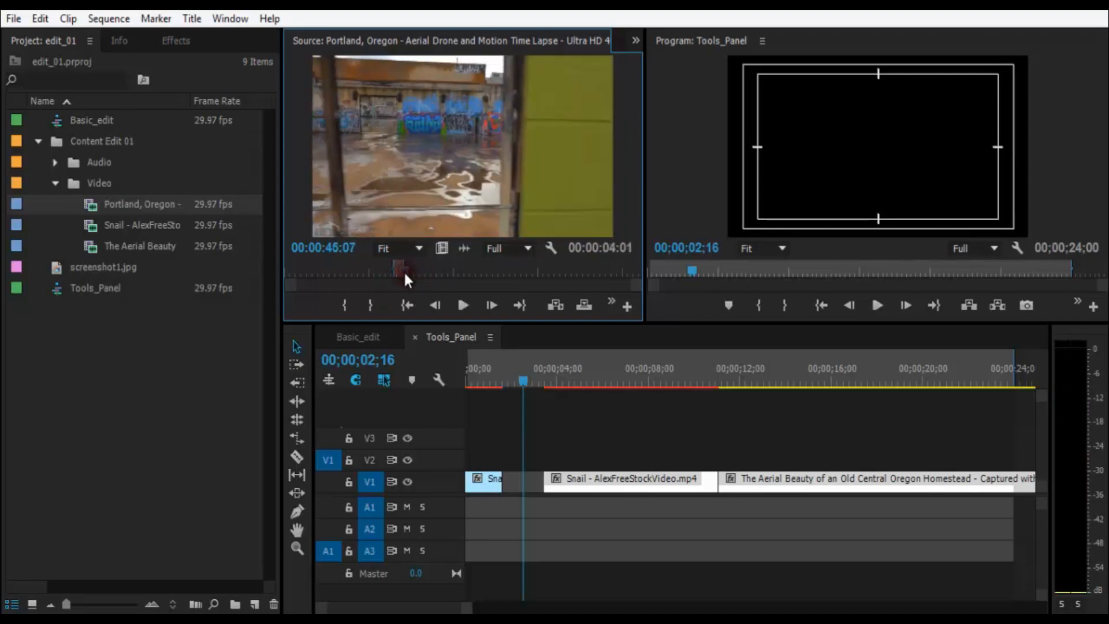
{"action": "key", "text": "space"}
{"action": "key", "text": "space"}
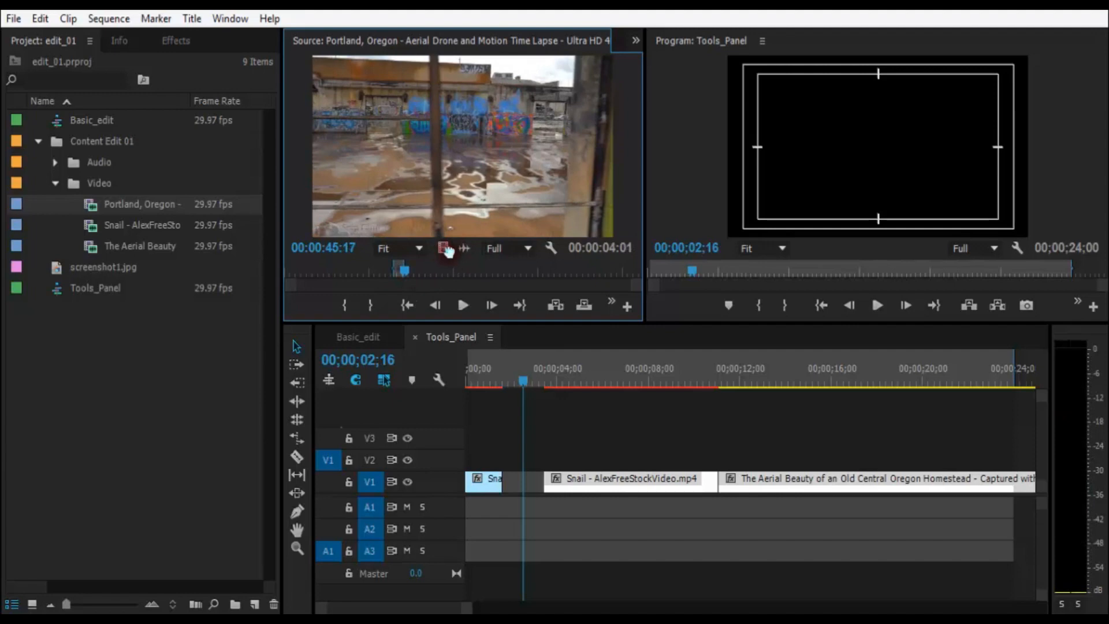
Place only the video of the marked Portland excerpt on V2 over the gap and trim its end to the gap's length.
{"action": "left_click_drag", "start_coordinate": [448, 258], "coordinate": [506, 464]}
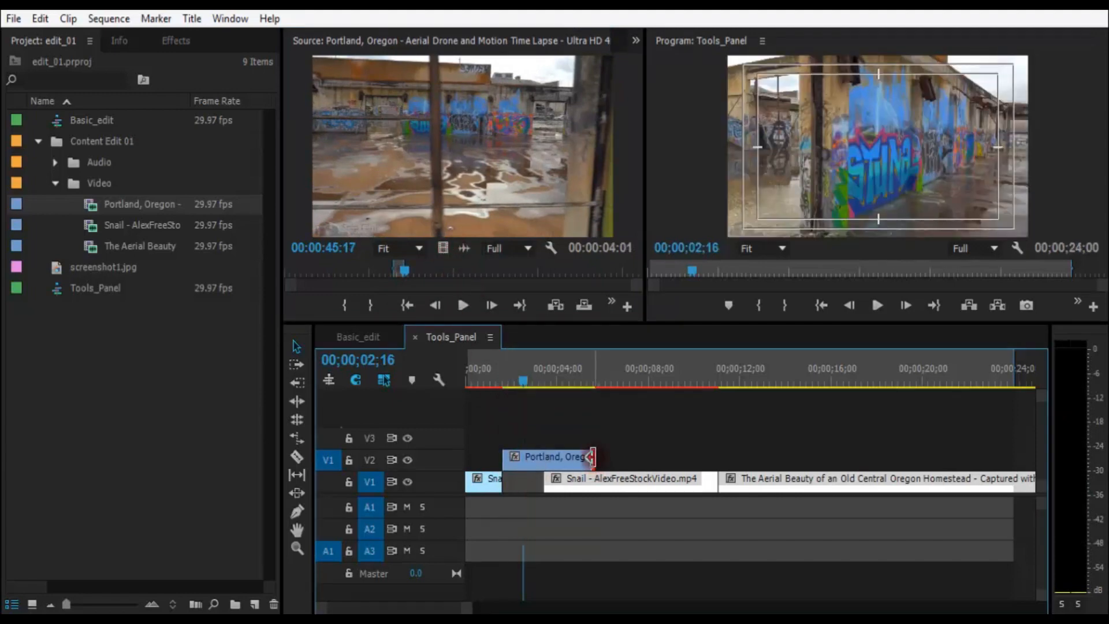
{"action": "left_click_drag", "start_coordinate": [590, 457], "coordinate": [543, 460]}
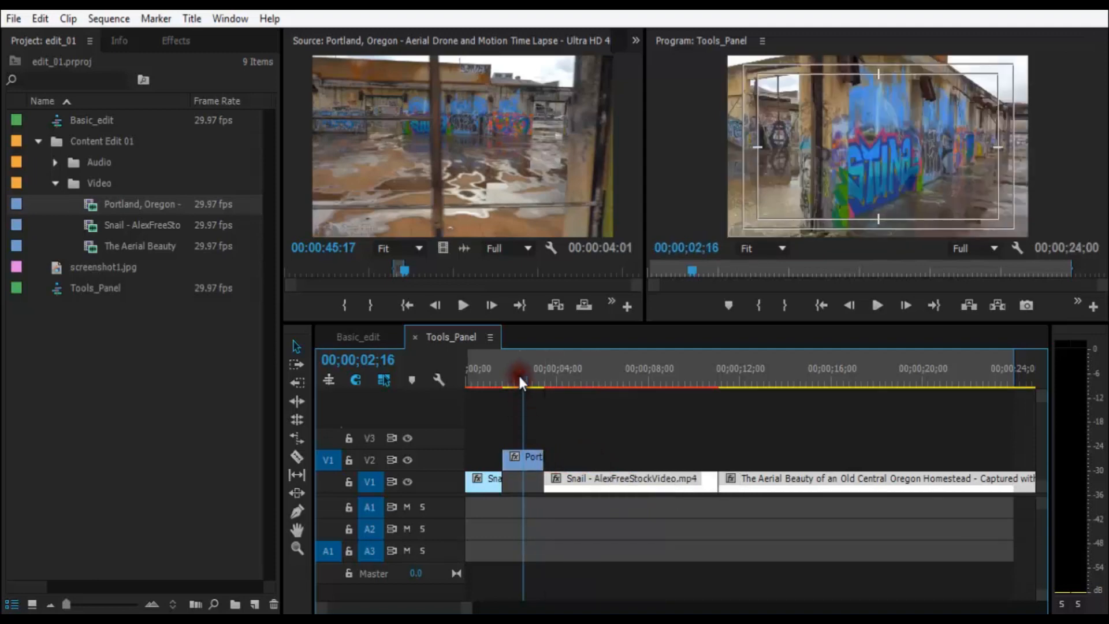
{"action": "left_click_drag", "start_coordinate": [520, 377], "coordinate": [456, 393]}
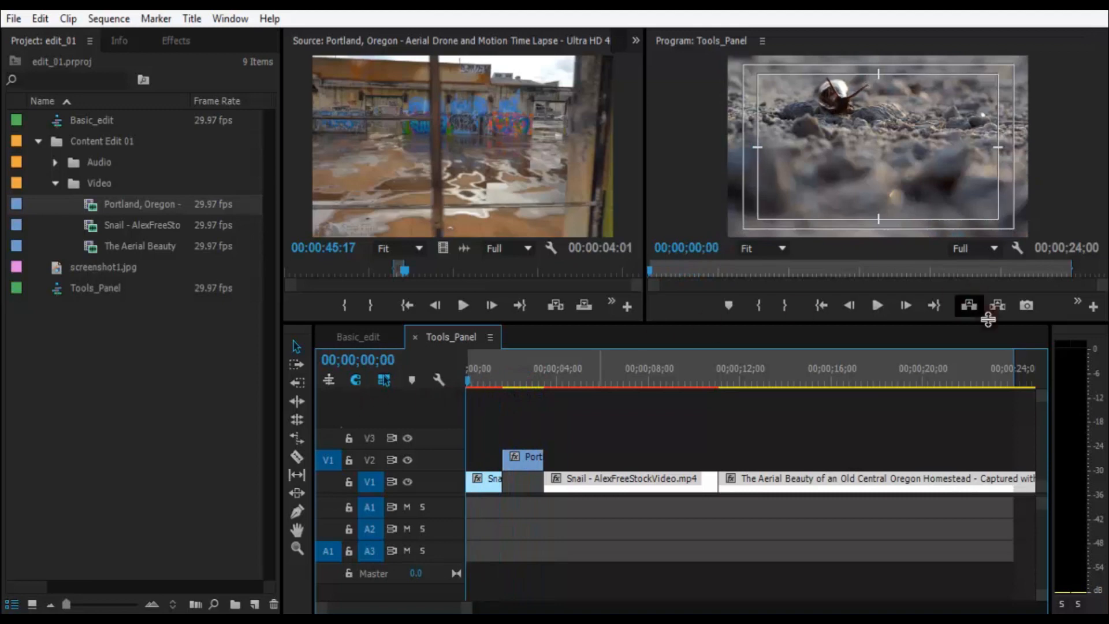
{"action": "left_click", "coordinate": [878, 305]}
{"action": "left_click_drag", "start_coordinate": [893, 380], "coordinate": [598, 425]}
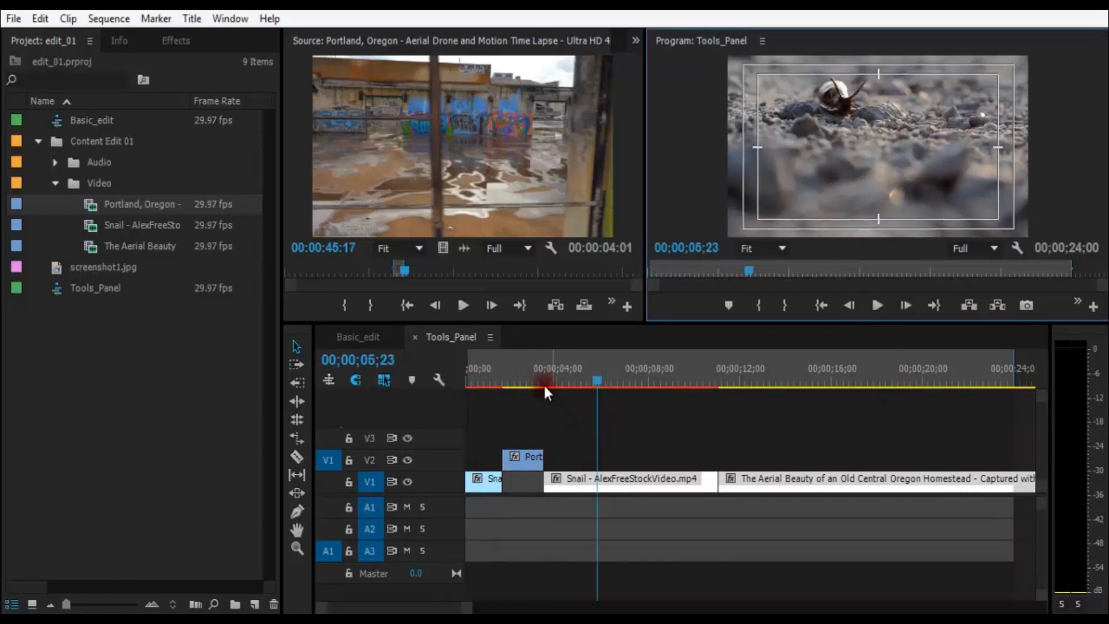
Cut the Aerial Beauty clip on V1 at 00;00;13;05 with the Razor tool.
{"action": "left_click_drag", "start_coordinate": [543, 383], "coordinate": [735, 379]}
{"action": "key", "text": "c"}
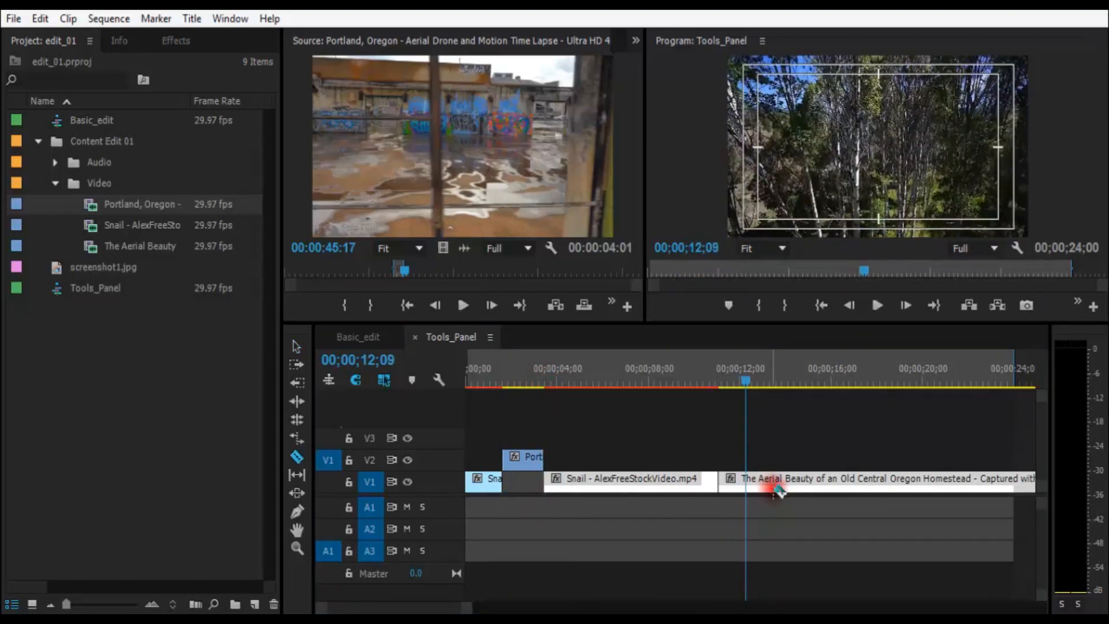
{"action": "key", "text": "space"}
{"action": "key", "text": "space"}
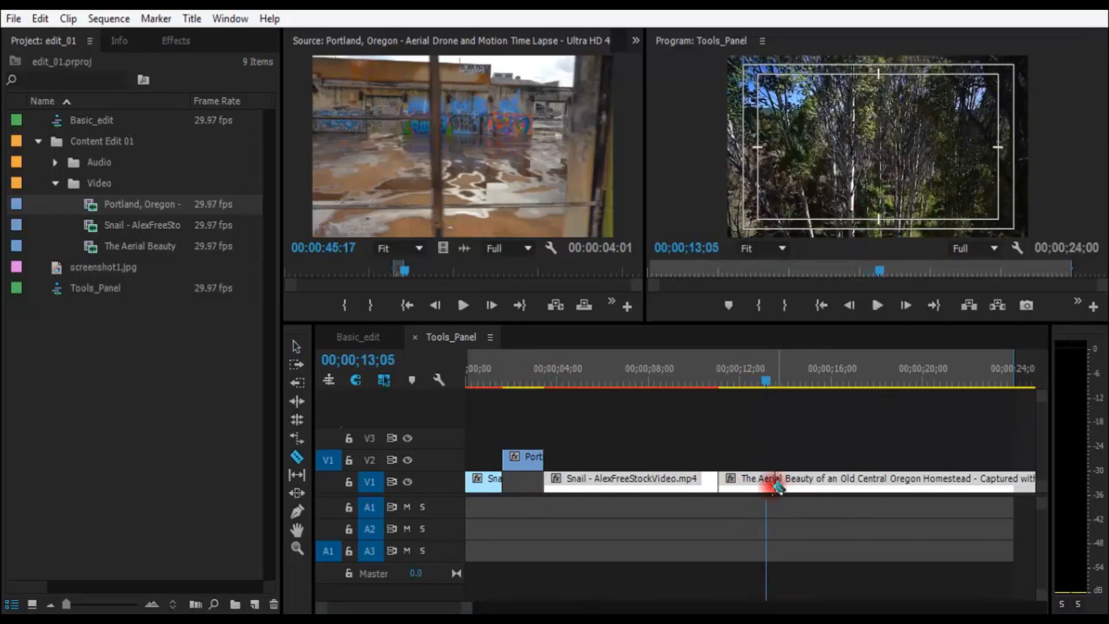
{"action": "key", "text": "="}
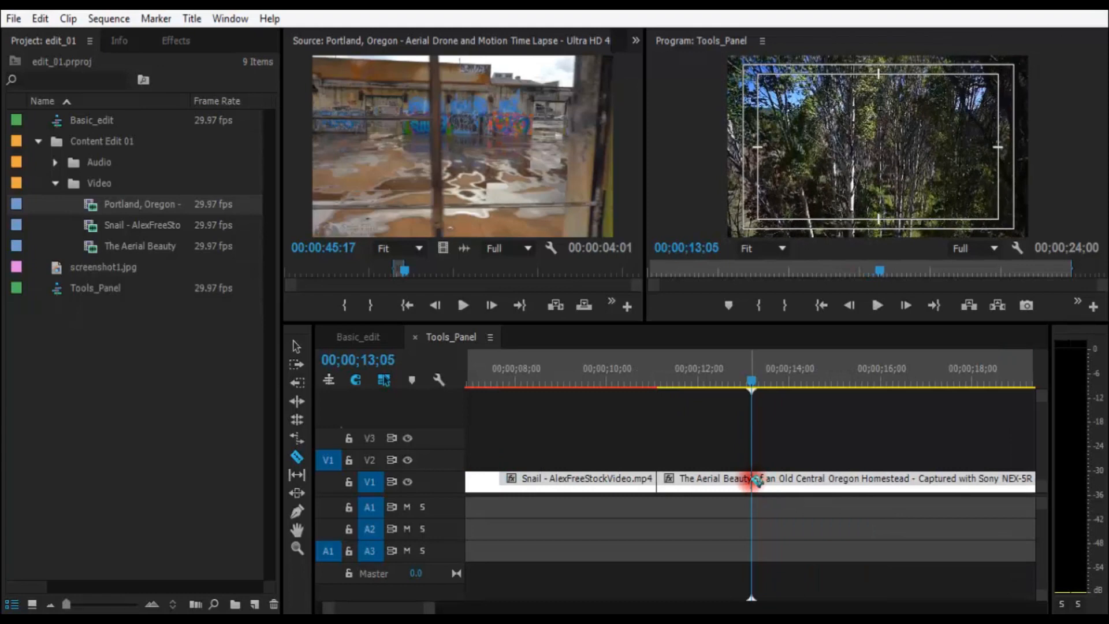
{"action": "left_click", "coordinate": [754, 479]}
Play the sequence past the new cut in the Aerial Beauty clip to review it.
{"action": "key", "text": "space"}
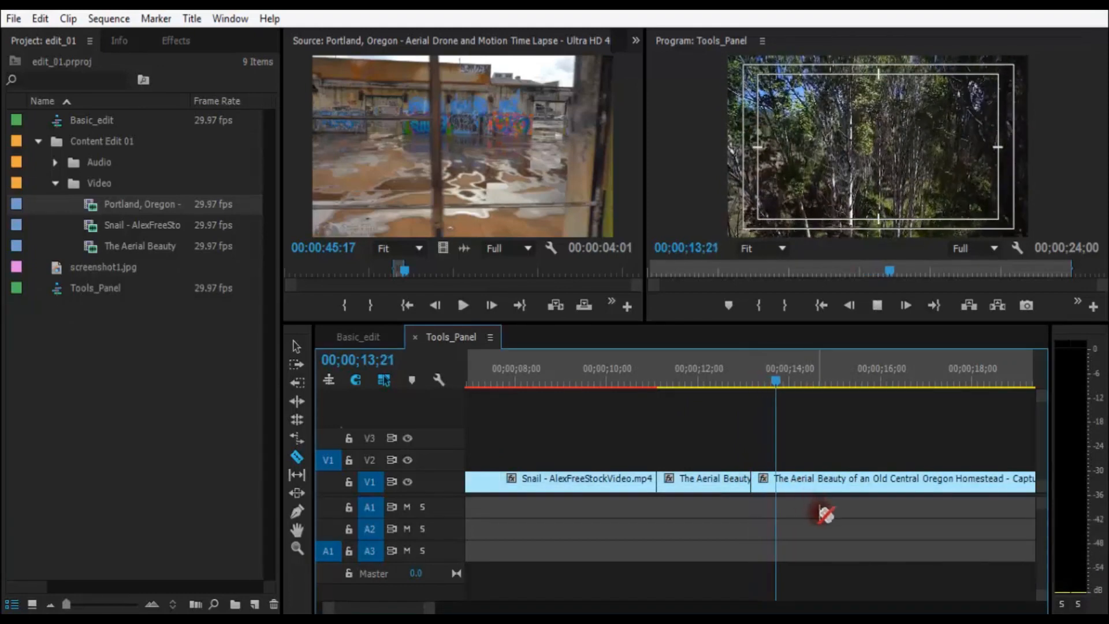
{"action": "key", "text": "space"}
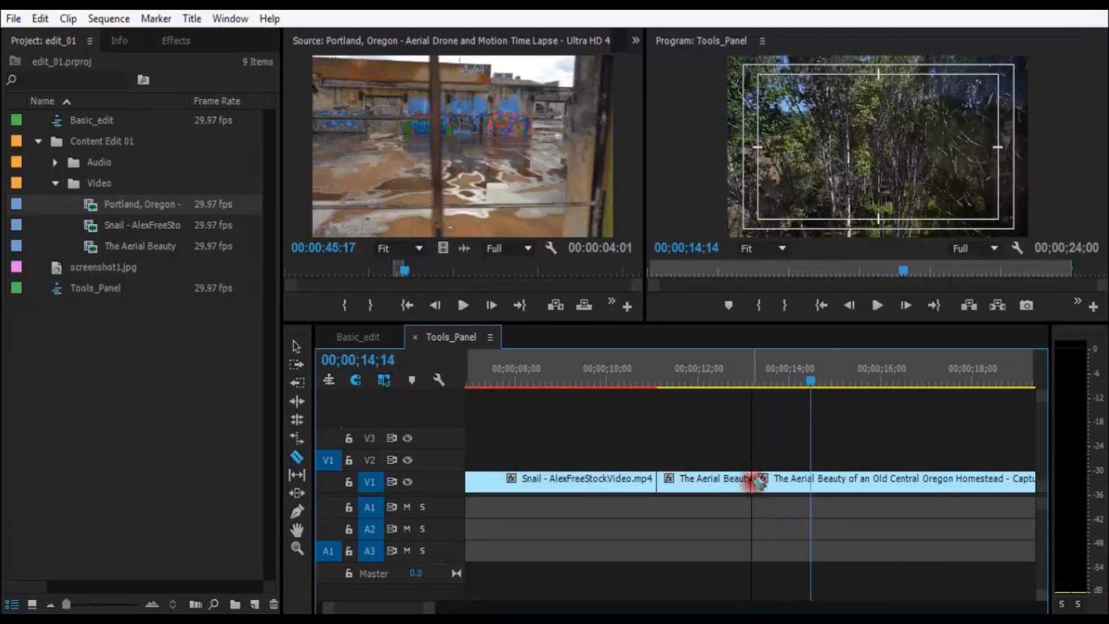
{"action": "key", "text": "space"}
{"action": "key", "text": "space"}
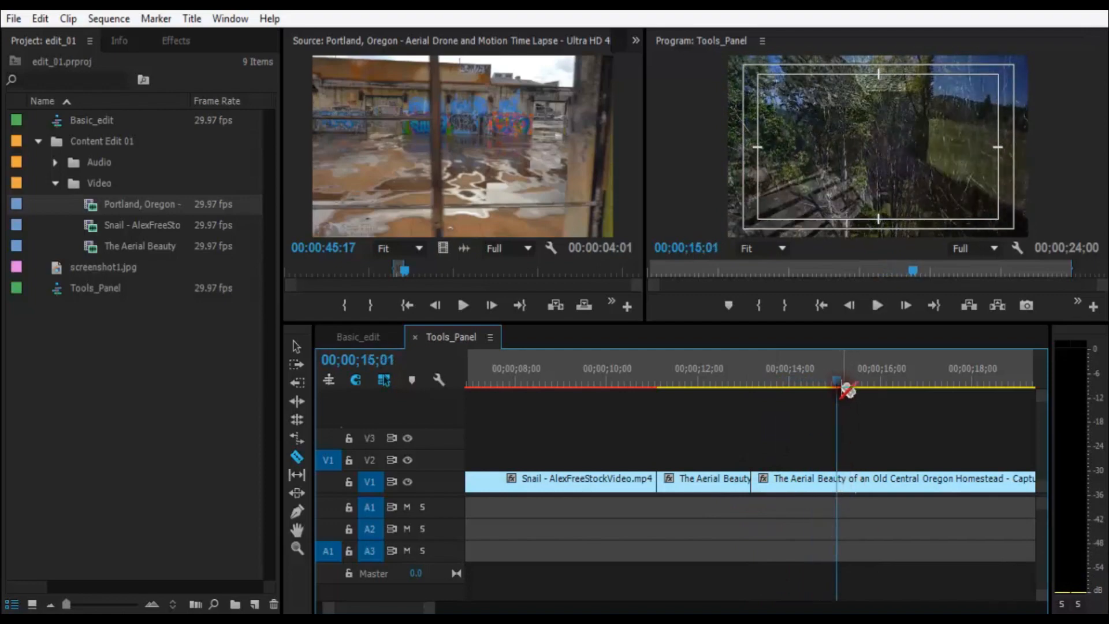
{"action": "left_click_drag", "start_coordinate": [836, 380], "coordinate": [721, 477]}
{"action": "key", "text": "v"}
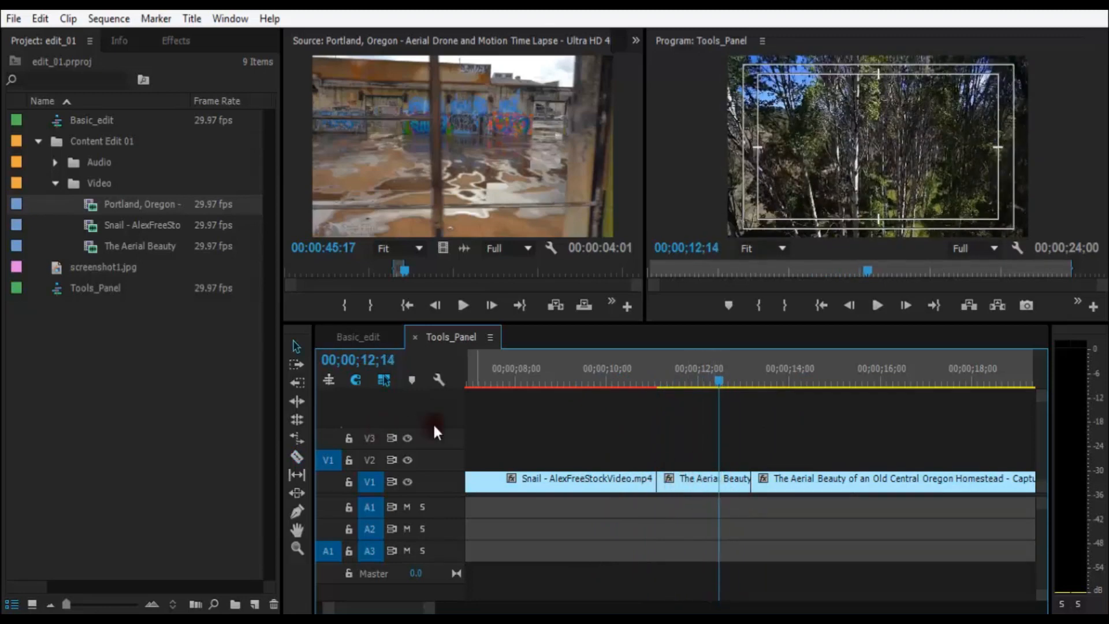
Try splitting the short Aerial Beauty segment into several smaller pieces, and undo these extra cuts.
{"action": "key", "text": "c"}
{"action": "left_click", "coordinate": [682, 481]}
{"action": "left_click", "coordinate": [706, 482]}
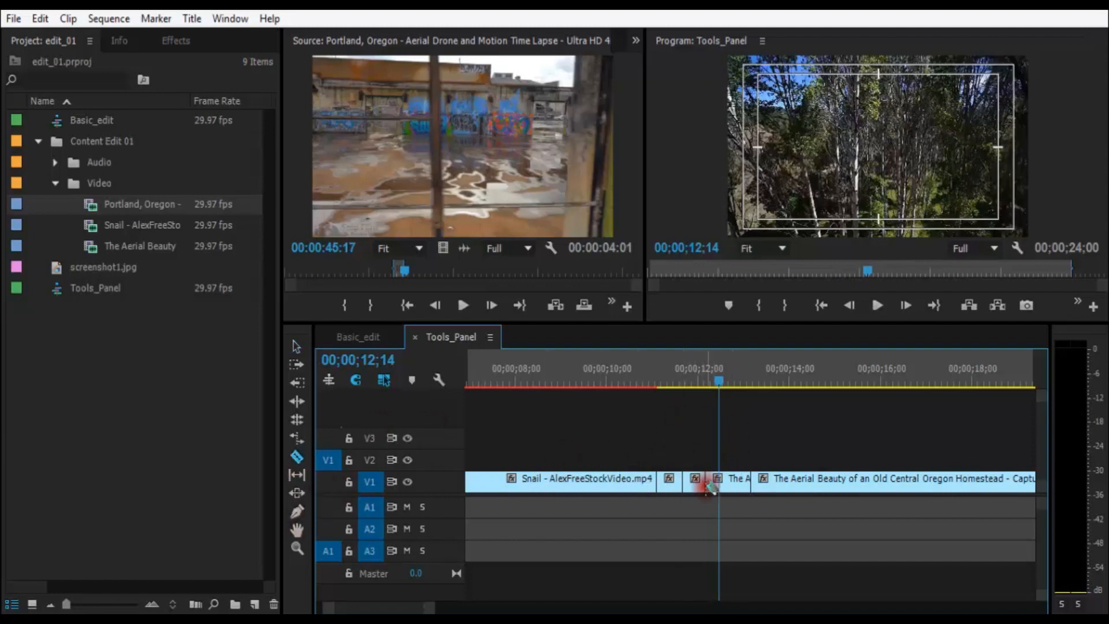
{"action": "left_click", "coordinate": [738, 481]}
{"action": "left_click", "coordinate": [729, 482]}
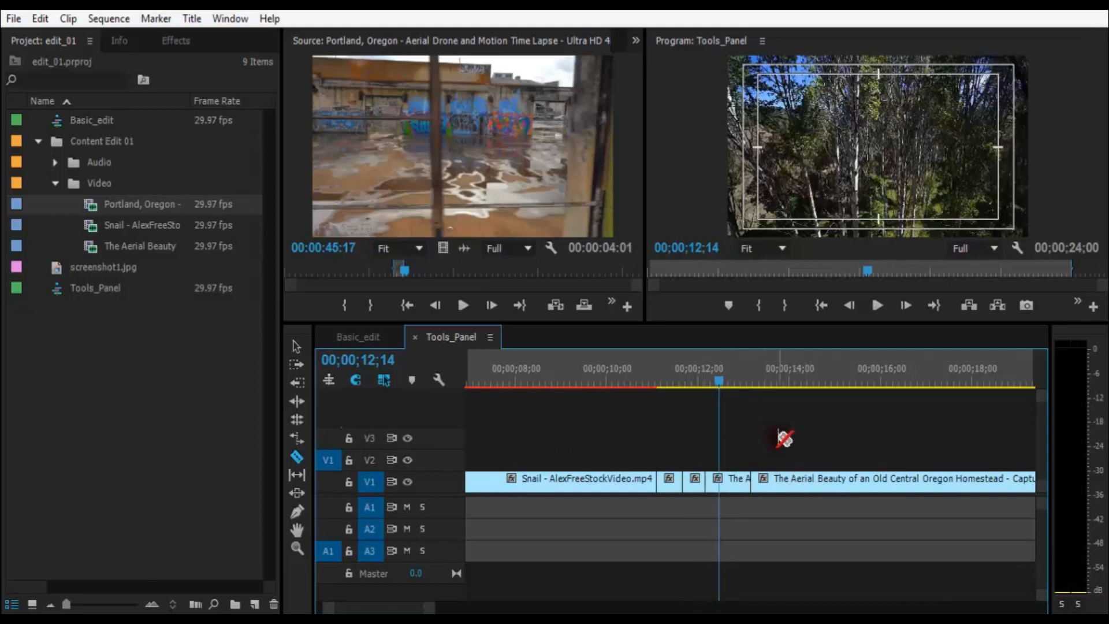
{"action": "key", "text": "ctrl+z"}
Delete the short Aerial Beauty segment that directly follows the Snail clip.
{"action": "left_click_drag", "start_coordinate": [716, 379], "coordinate": [695, 438]}
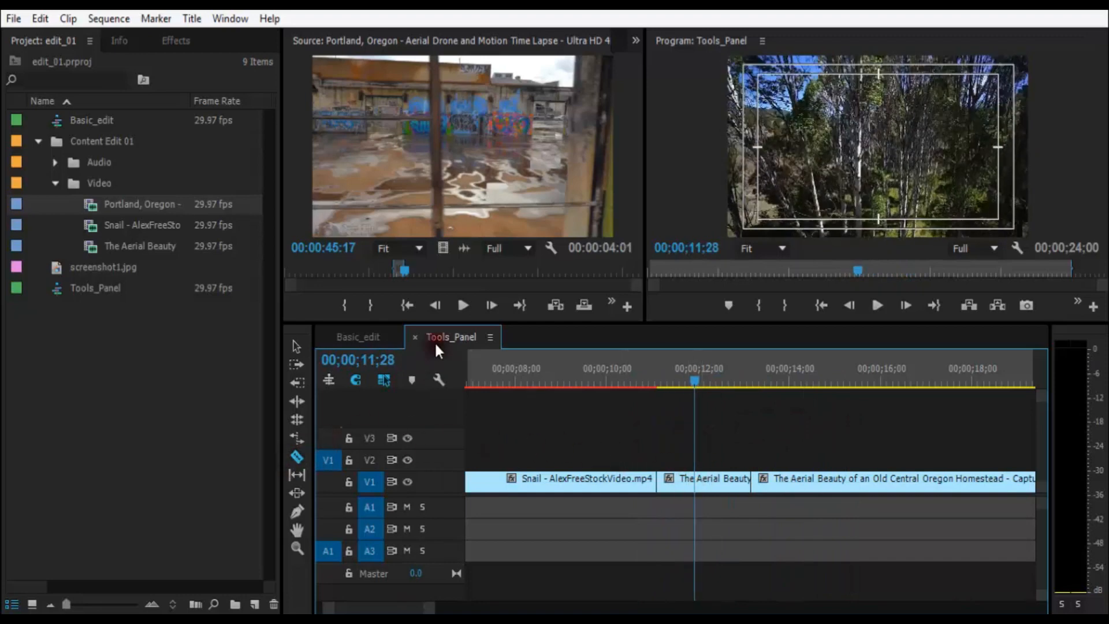
{"action": "left_click", "coordinate": [296, 347]}
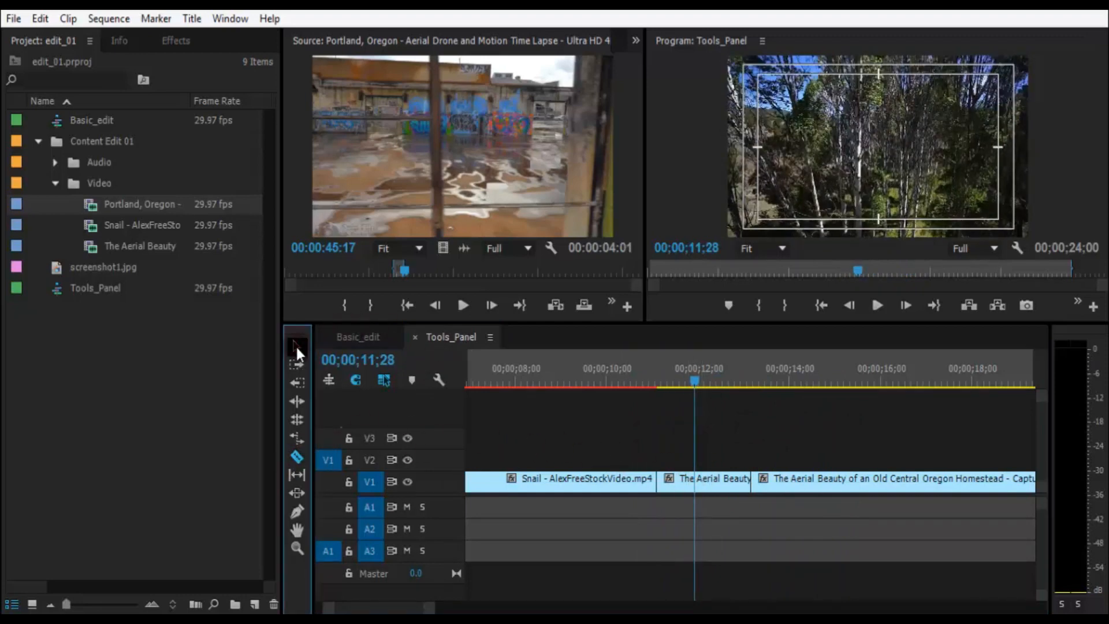
{"action": "left_click", "coordinate": [714, 482]}
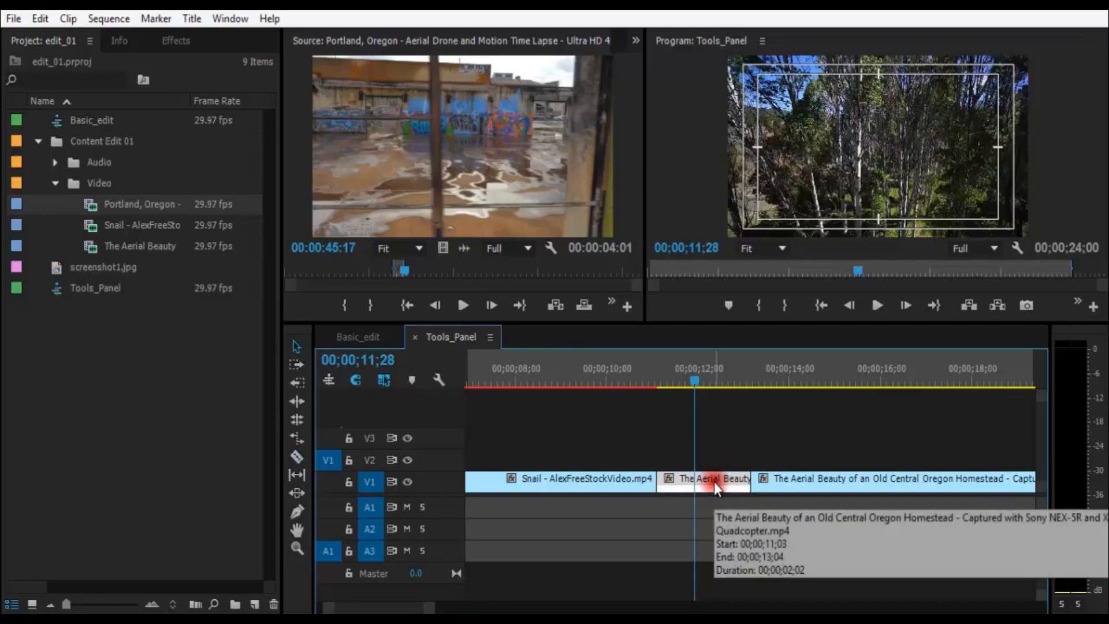
{"action": "key", "text": "Delete"}
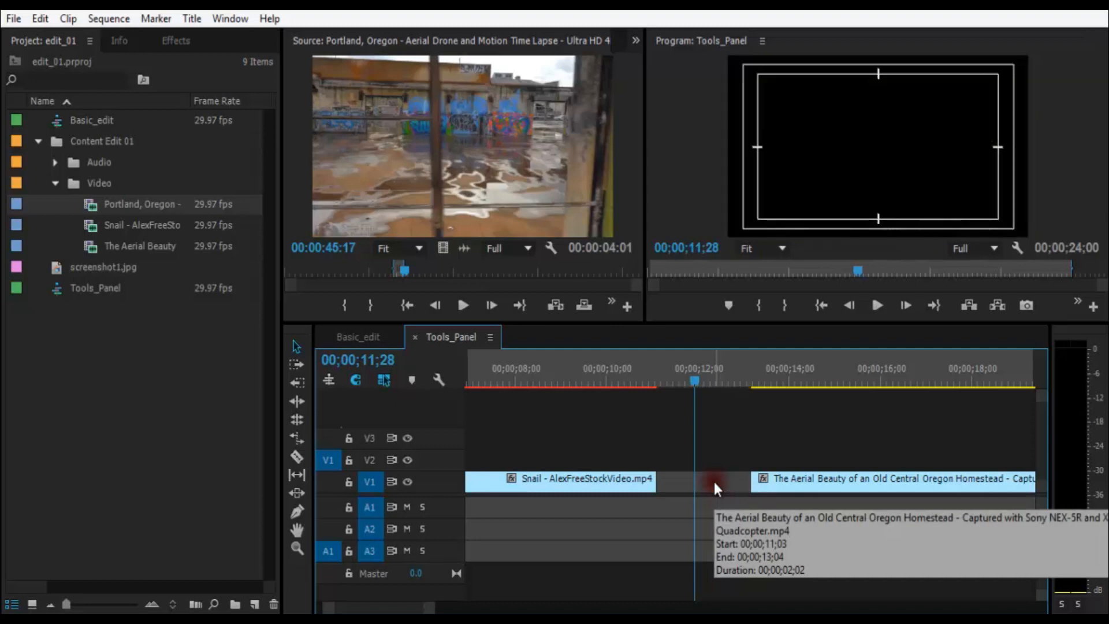
Close the gap by moving the remaining Aerial Beauty clip against the end of the Snail clip.
{"action": "left_click_drag", "start_coordinate": [690, 384], "coordinate": [645, 438]}
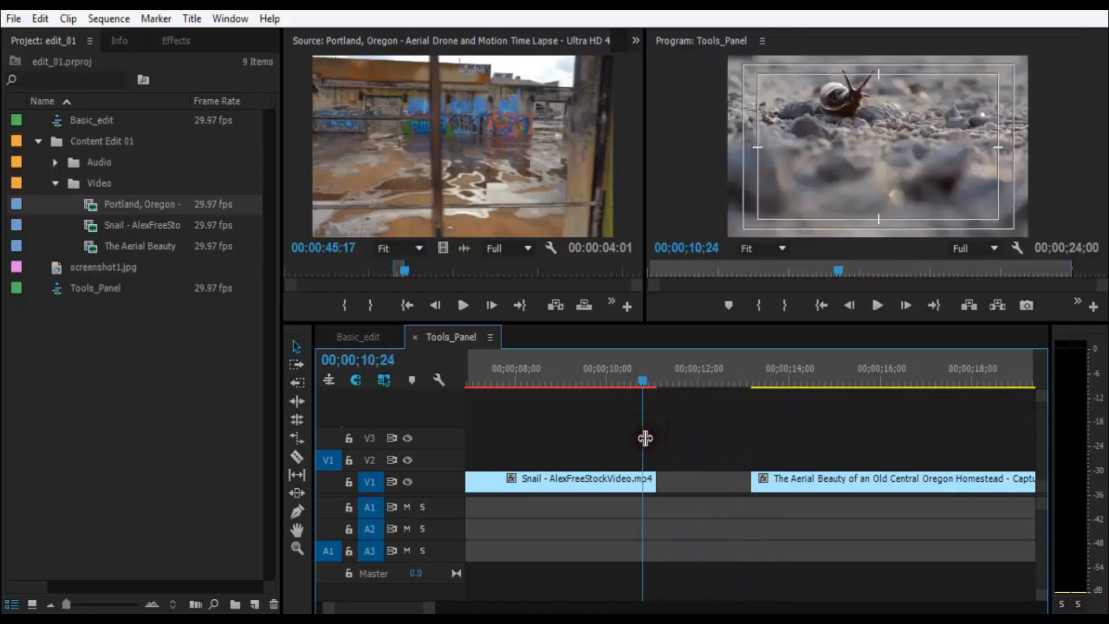
{"action": "left_click", "coordinate": [808, 480]}
{"action": "left_click_drag", "start_coordinate": [762, 482], "coordinate": [718, 480]}
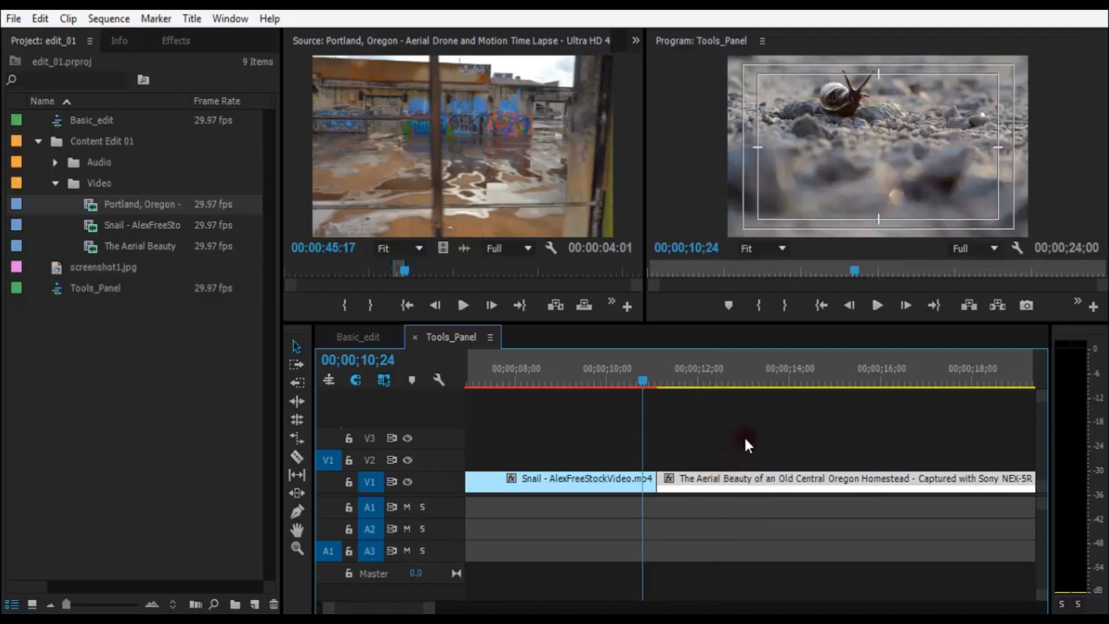
Play repeatedly across the join between the Snail and Aerial Beauty clips to review the closed gap.
{"action": "key", "text": "space"}
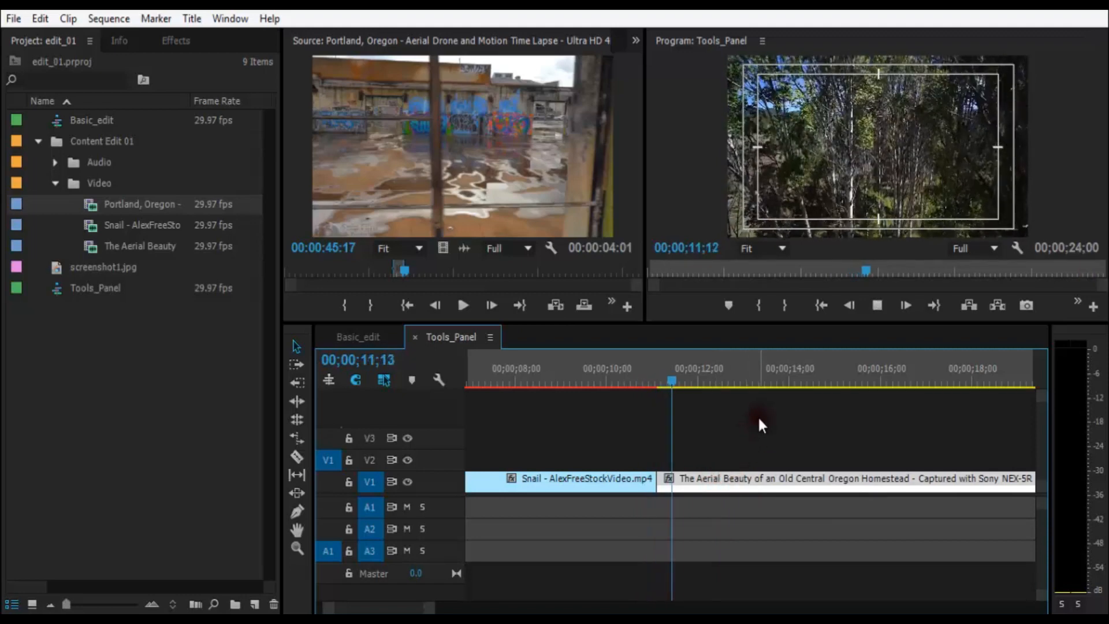
{"action": "left_click", "coordinate": [625, 381]}
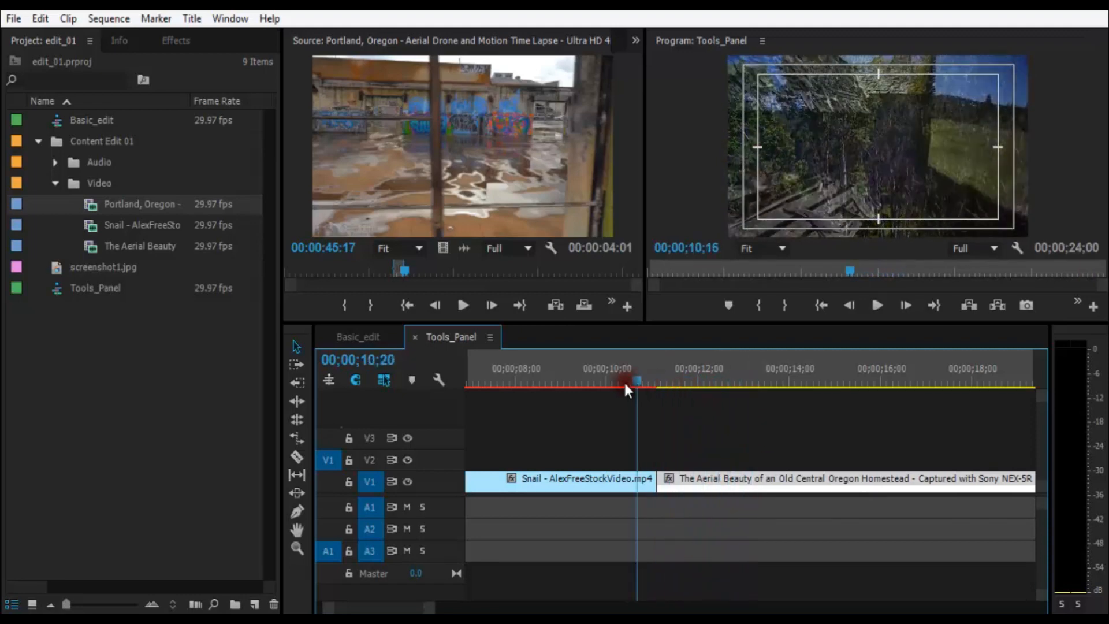
{"action": "left_click_drag", "start_coordinate": [627, 388], "coordinate": [589, 382]}
{"action": "key", "text": "space"}
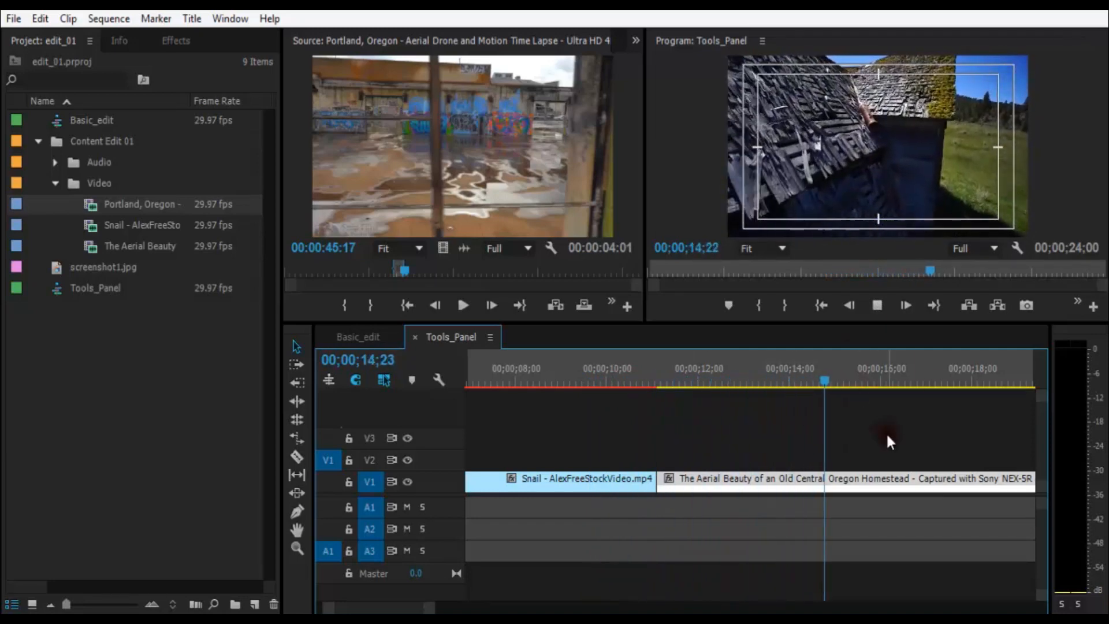
{"action": "left_click_drag", "start_coordinate": [864, 379], "coordinate": [586, 395]}
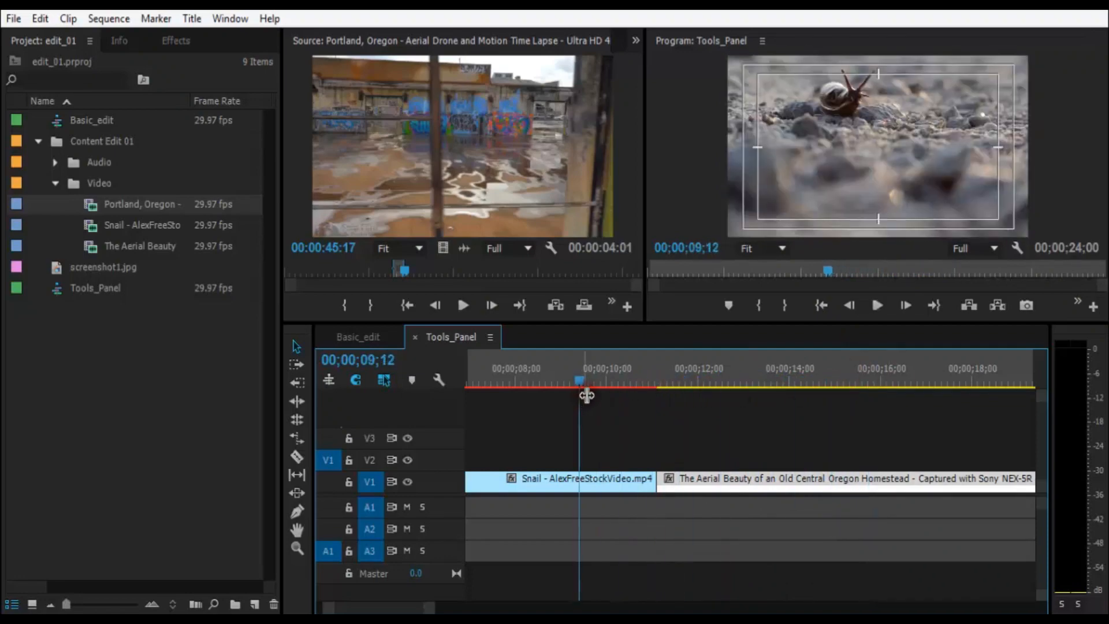
{"action": "key", "text": "space"}
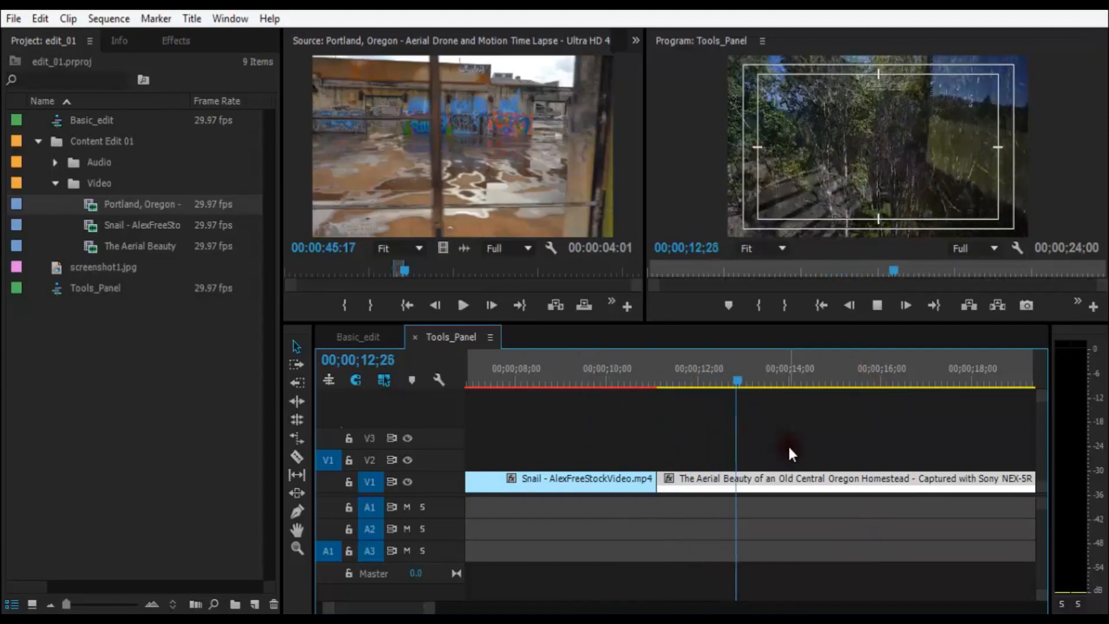
{"action": "left_click", "coordinate": [830, 386]}
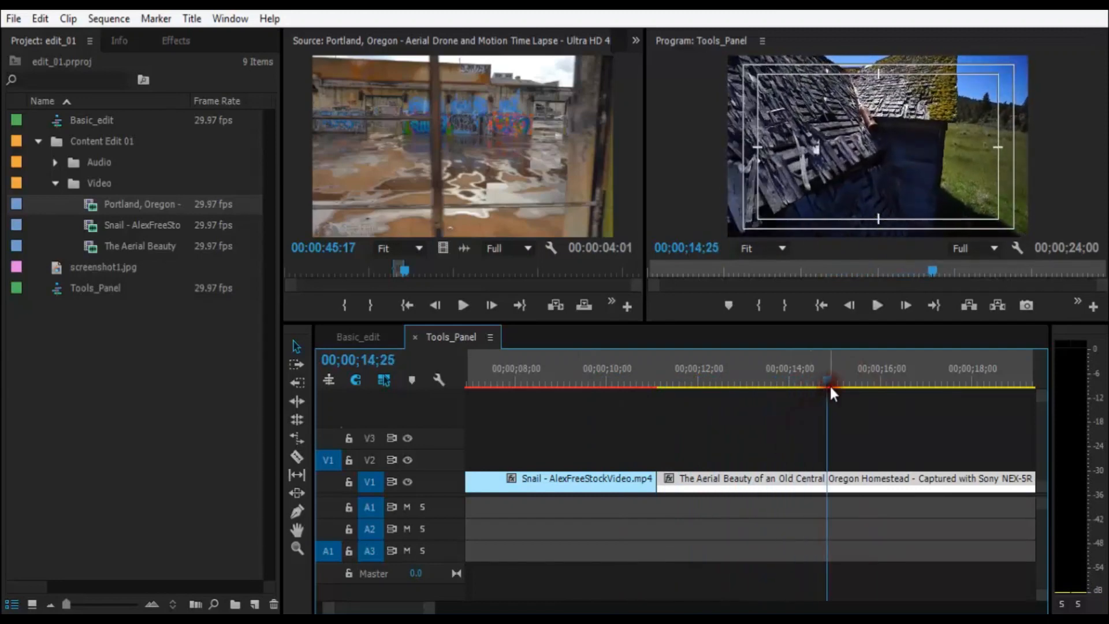
{"action": "left_click_drag", "start_coordinate": [830, 386], "coordinate": [611, 389]}
{"action": "key", "text": "space"}
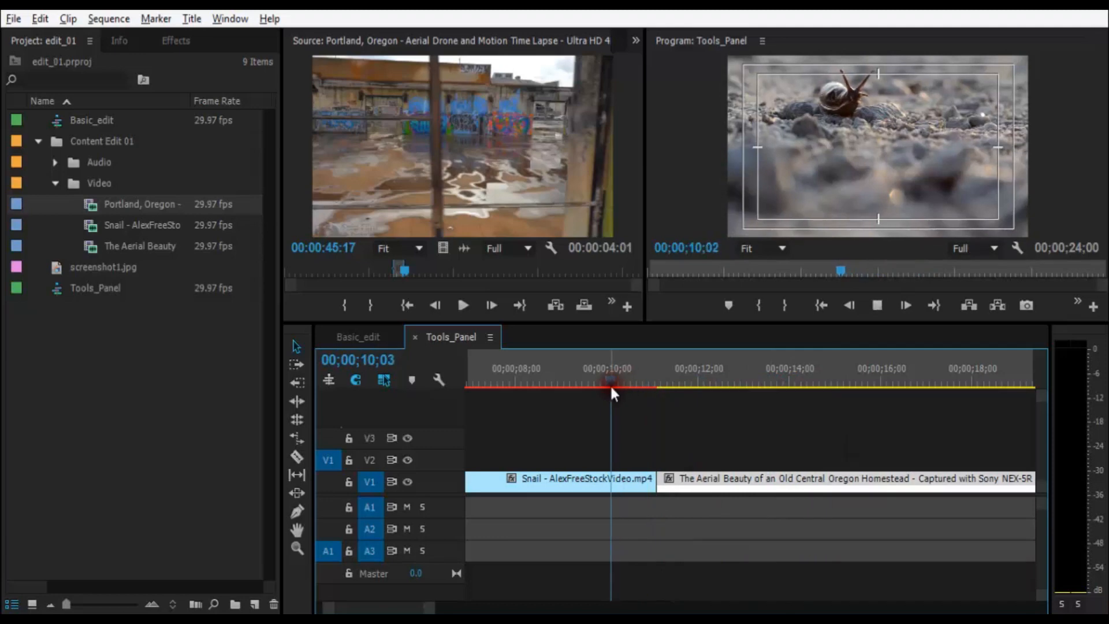
{"action": "key", "text": "alt+space"}
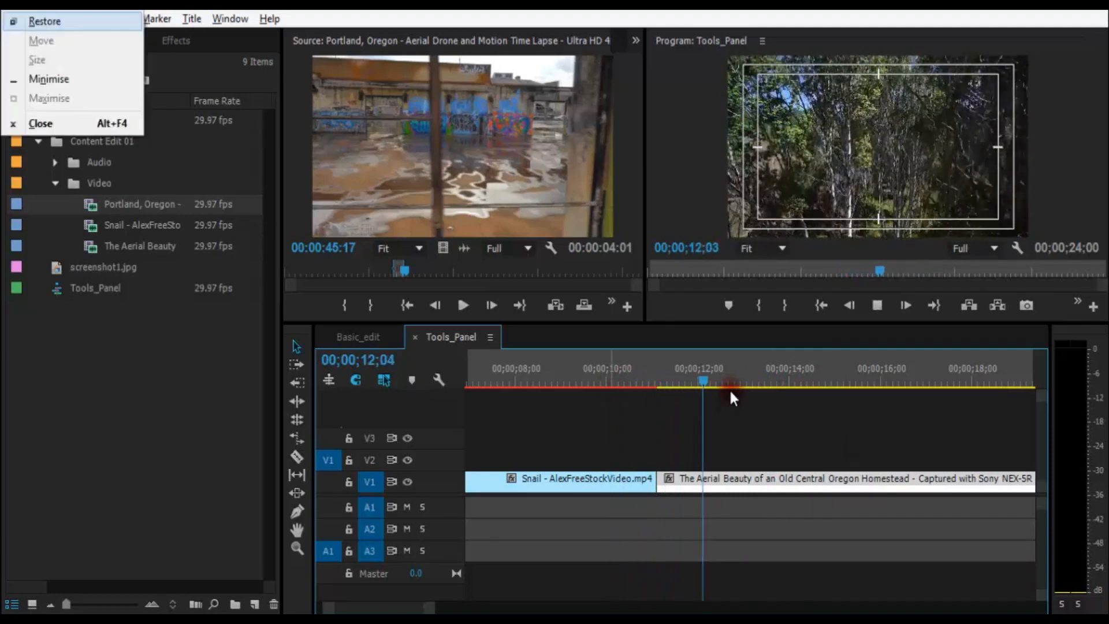
{"action": "left_click", "coordinate": [700, 416]}
{"action": "left_click_drag", "start_coordinate": [728, 382], "coordinate": [700, 377]}
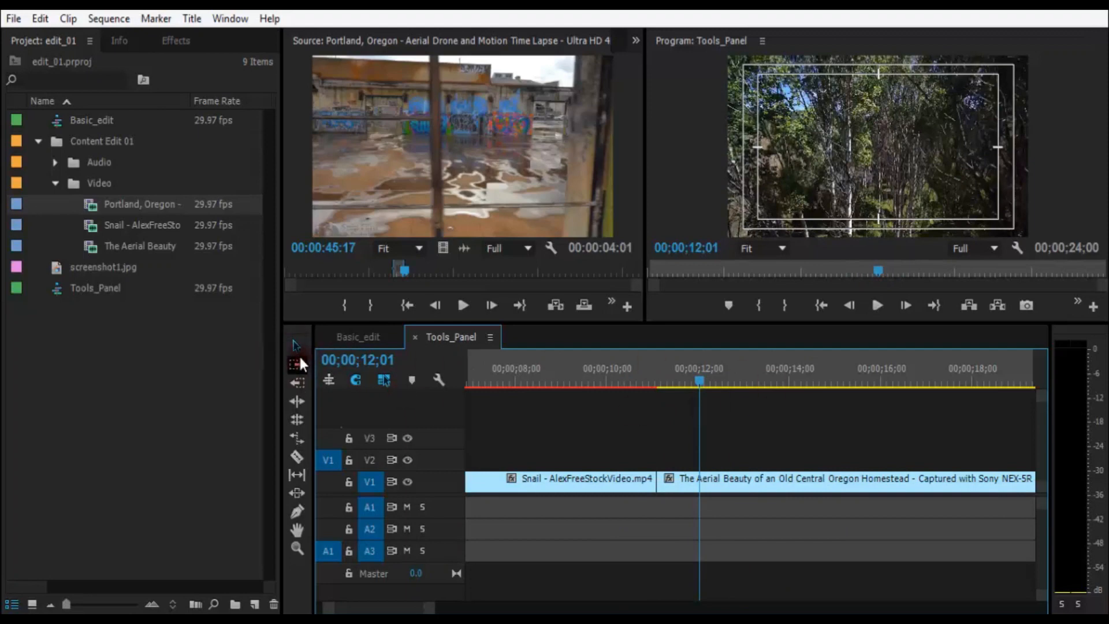
Select the Snail and Aerial Beauty clips with the Selection tool, both together and one at a time, and clear the selection.
{"action": "left_click", "coordinate": [296, 345]}
{"action": "mouse_move", "coordinate": [582, 439]}
{"action": "left_mouse_down"}
{"action": "mouse_move", "coordinate": [685, 456]}
{"action": "mouse_move", "coordinate": [699, 477]}
{"action": "left_mouse_up"}
{"action": "left_click", "coordinate": [566, 464]}
{"action": "left_click", "coordinate": [576, 481]}
{"action": "left_click", "coordinate": [762, 472]}
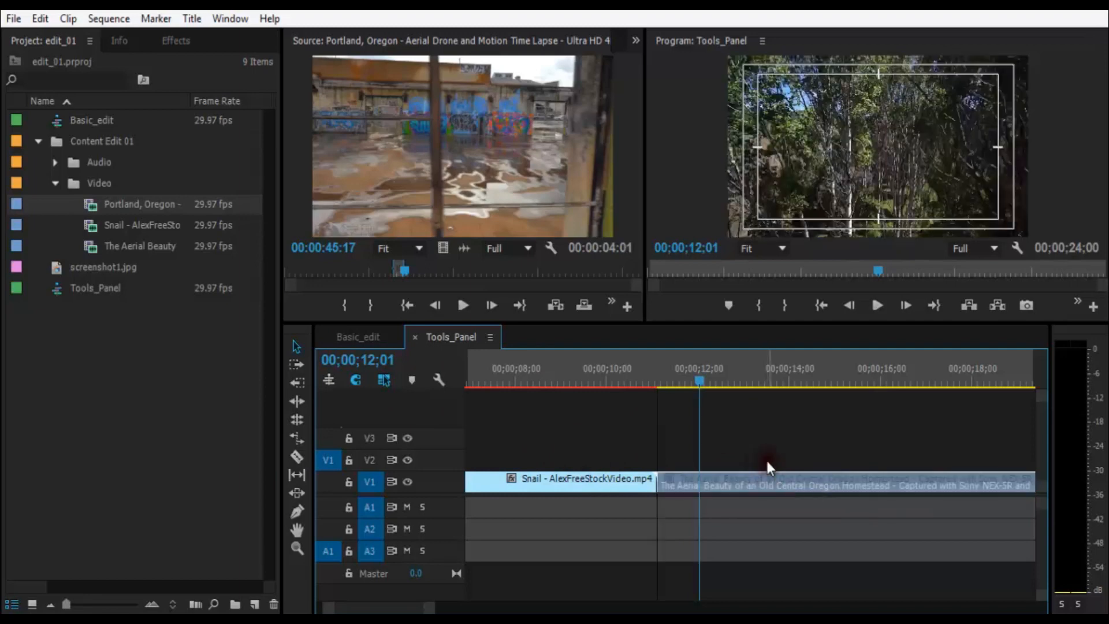
{"action": "left_click", "coordinate": [773, 431]}
Select clips across V1 and V2, including the Portland clip individually, with the Selection tool, and clear the selection.
{"action": "key", "text": "minus"}
{"action": "key", "text": "minus"}
{"action": "left_click_drag", "start_coordinate": [615, 436], "coordinate": [757, 492]}
{"action": "left_click", "coordinate": [706, 523]}
{"action": "left_click", "coordinate": [311, 358]}
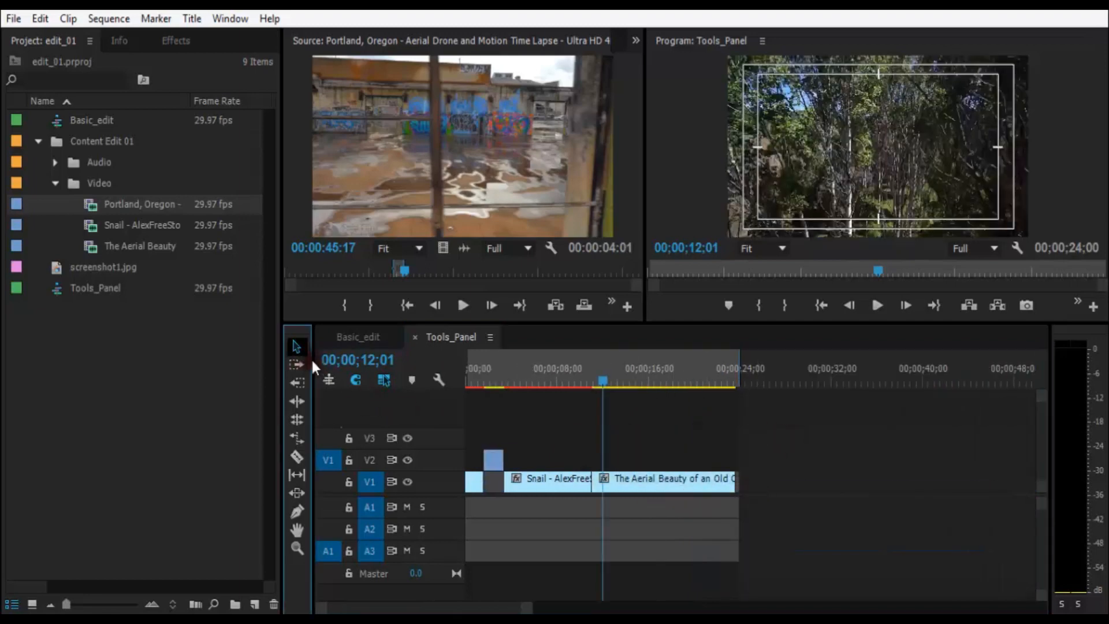
{"action": "left_click", "coordinate": [624, 483]}
{"action": "left_click", "coordinate": [541, 482]}
{"action": "left_click", "coordinate": [493, 462]}
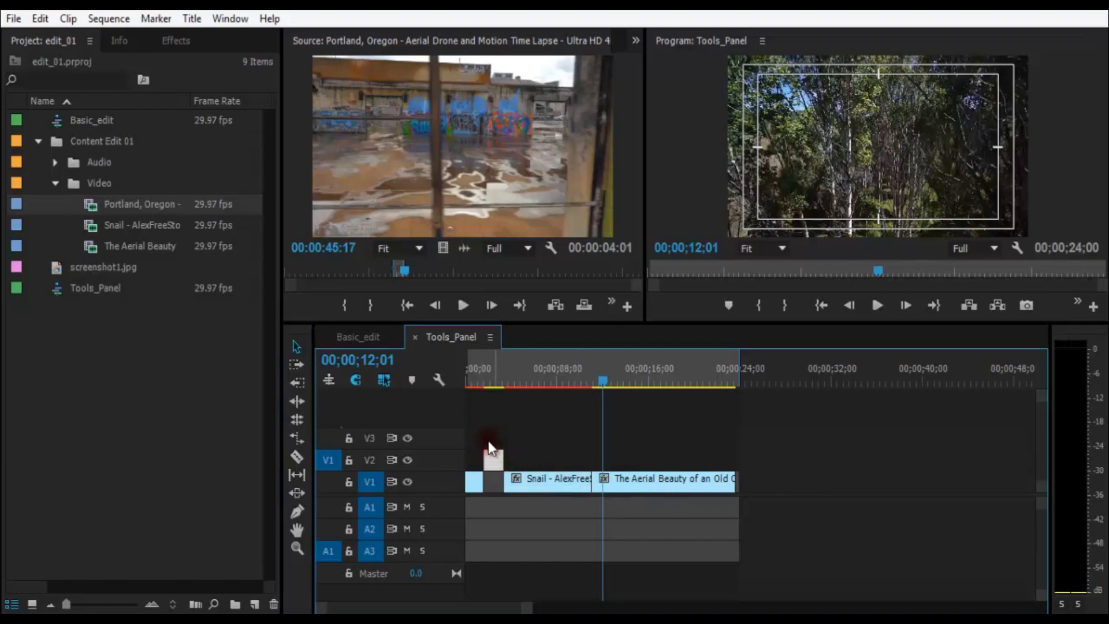
{"action": "left_click_drag", "start_coordinate": [622, 413], "coordinate": [726, 427]}
{"action": "left_click_drag", "start_coordinate": [572, 423], "coordinate": [680, 437]}
{"action": "left_click", "coordinate": [299, 350]}
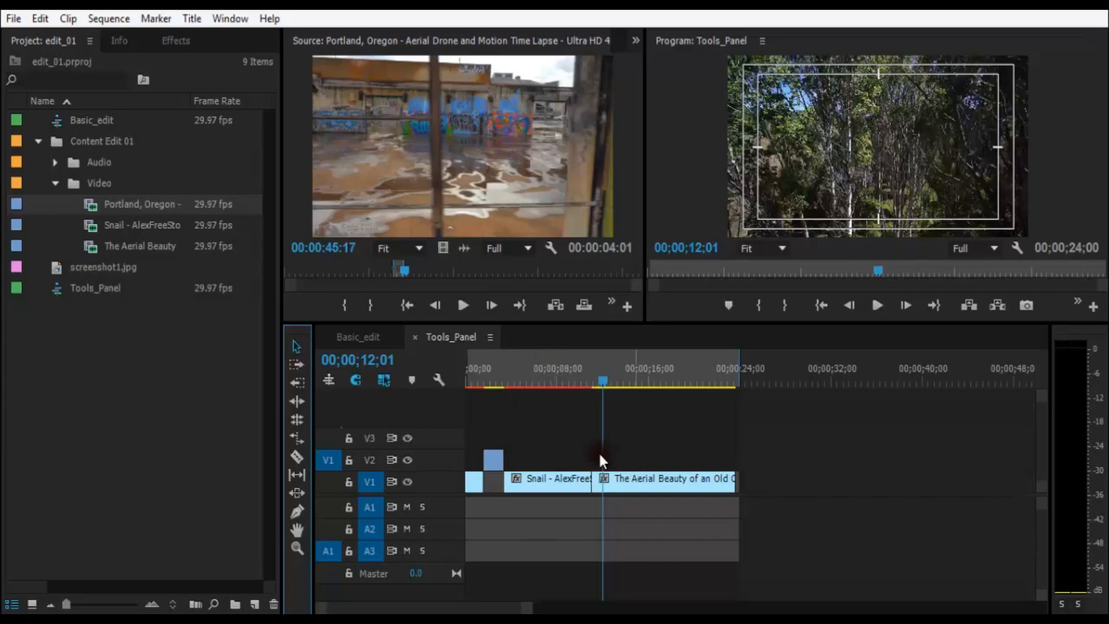
Move the playhead to 00;00;12;29 in the Aerial Beauty clip and save the project.
{"action": "key", "text": "equal"}
{"action": "left_click_drag", "start_coordinate": [742, 376], "coordinate": [852, 461]}
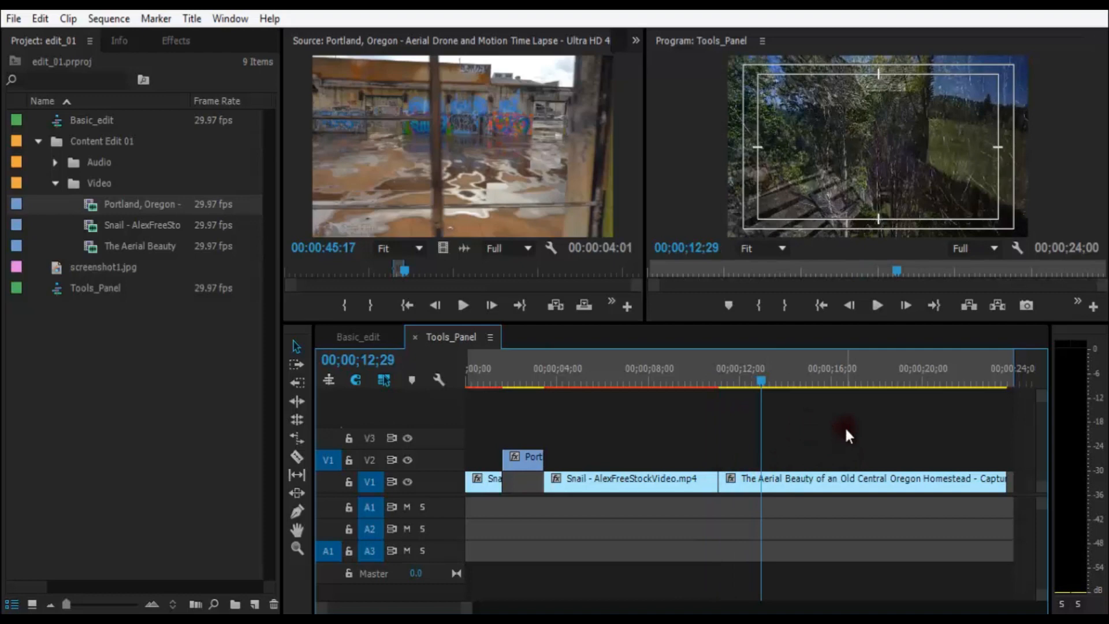
{"action": "key", "text": "ctrl+s"}
Select all clips on V1 and V2 from the sequence start onward with the Track Select Forward tool.
{"action": "left_click", "coordinate": [298, 365]}
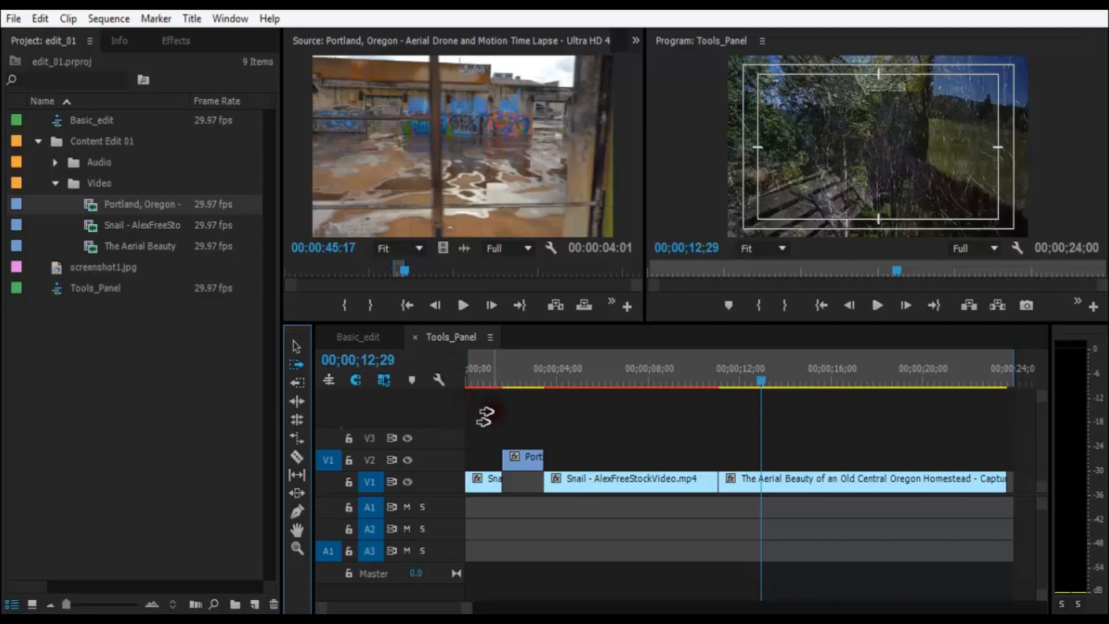
{"action": "left_click", "coordinate": [479, 454]}
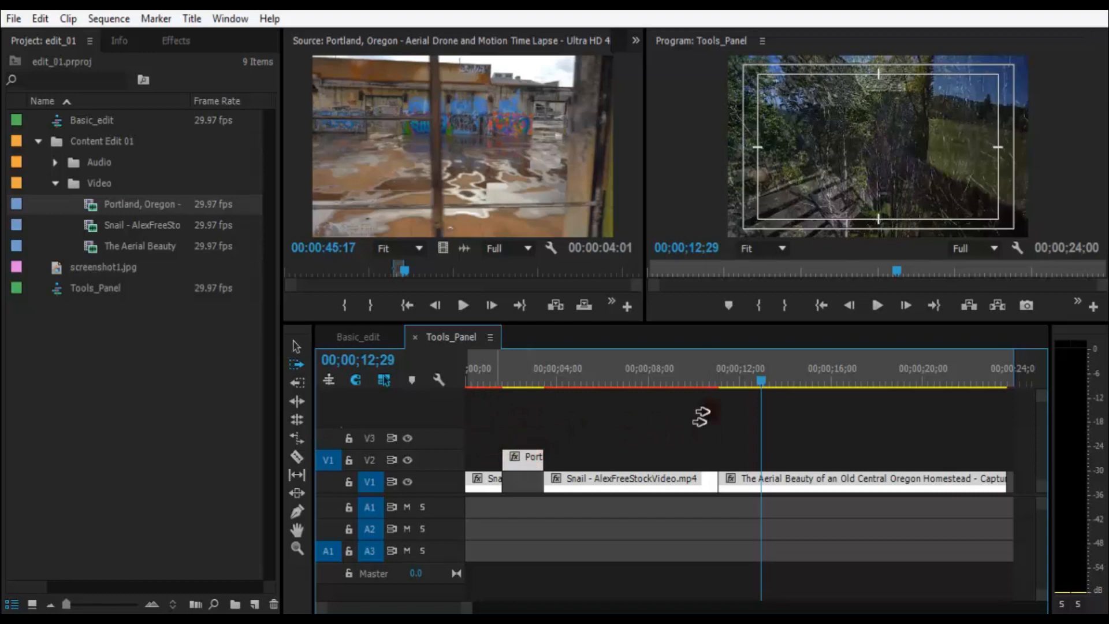
{"action": "key", "text": "minus"}
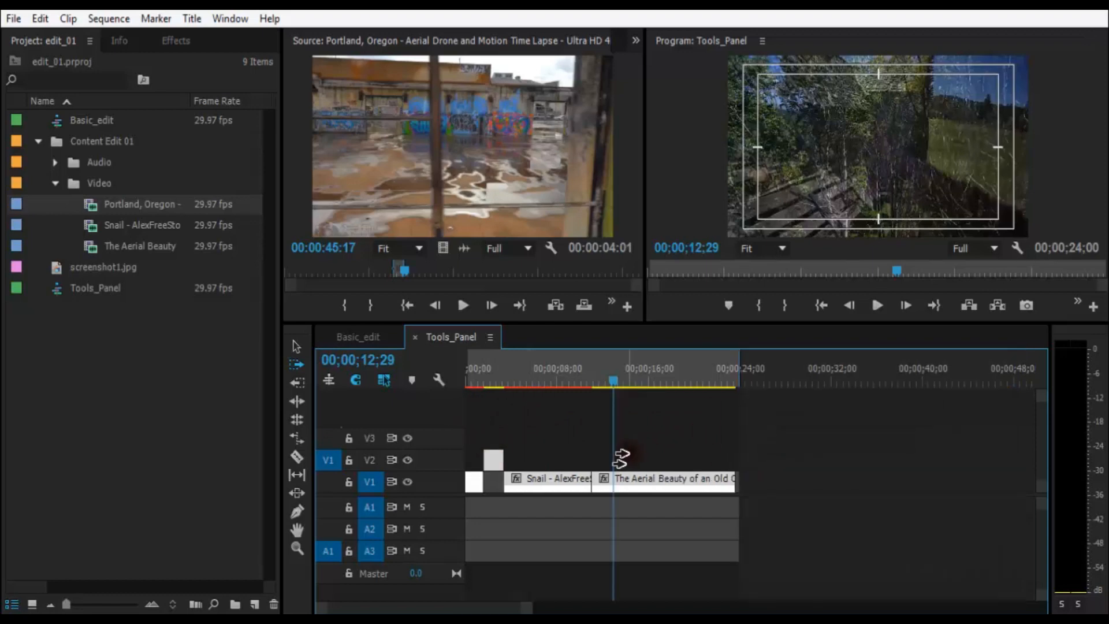
{"action": "key", "text": "equal"}
Clear the clip selection with the Selection tool and reselect all V1 and V2 clips with the Track Select Forward tool.
{"action": "left_click", "coordinate": [469, 384]}
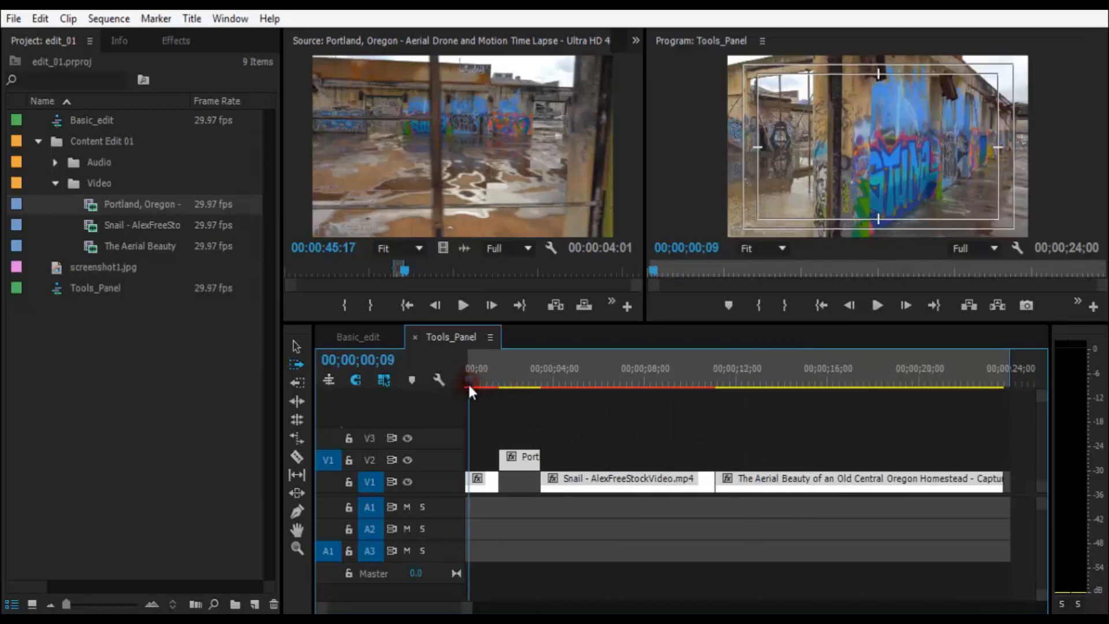
{"action": "left_click", "coordinate": [370, 394]}
{"action": "left_click", "coordinate": [299, 349]}
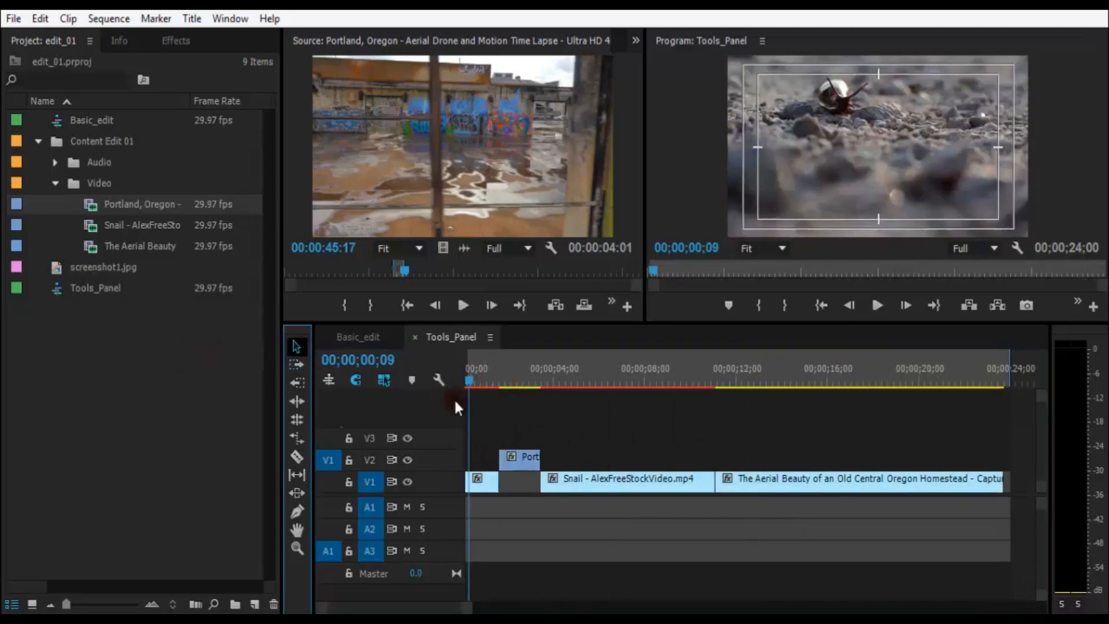
{"action": "left_click", "coordinate": [540, 438]}
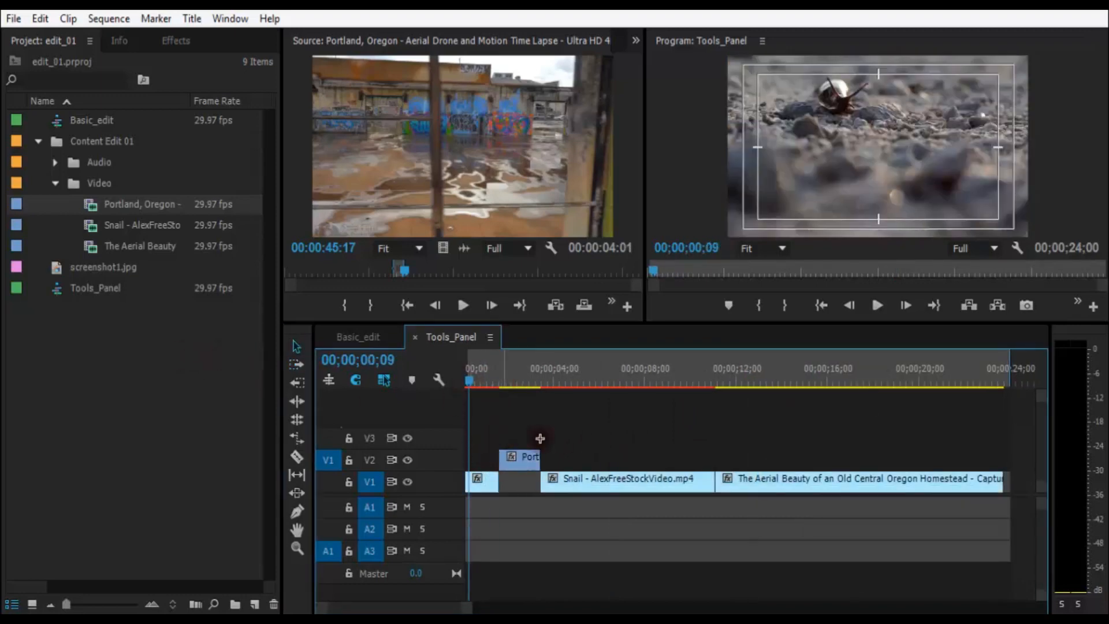
{"action": "left_click", "coordinate": [297, 366]}
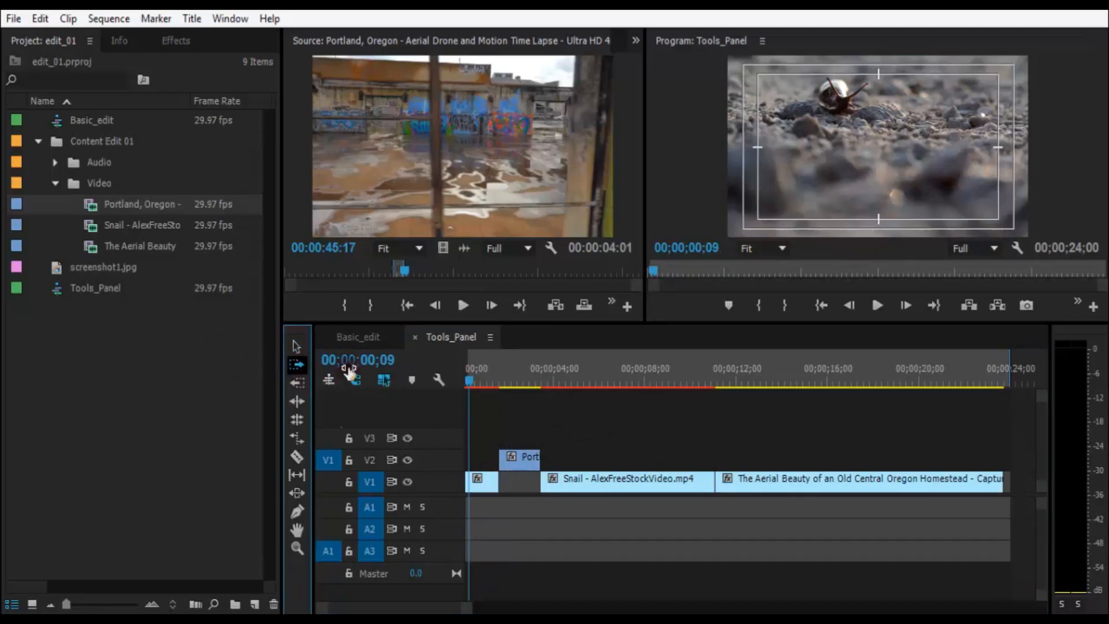
{"action": "left_click", "coordinate": [480, 446]}
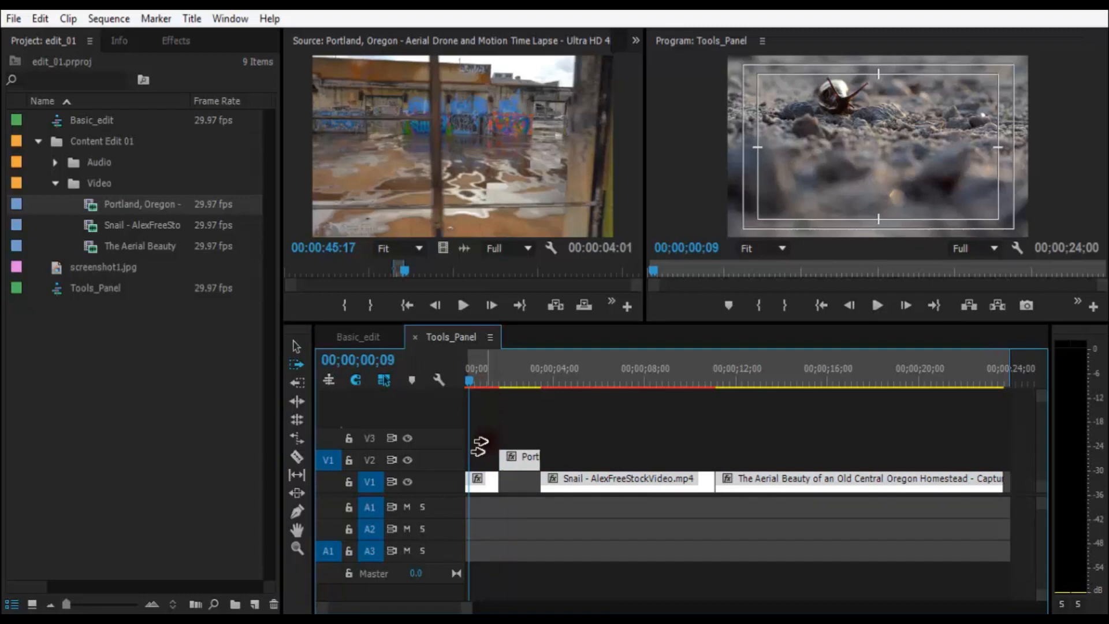
Place the Opening_Night audio file from the Audio bin on track A1 at the start of the sequence.
{"action": "key", "text": "v"}
{"action": "left_click", "coordinate": [55, 162]}
{"action": "left_click_drag", "start_coordinate": [87, 182], "coordinate": [464, 476]}
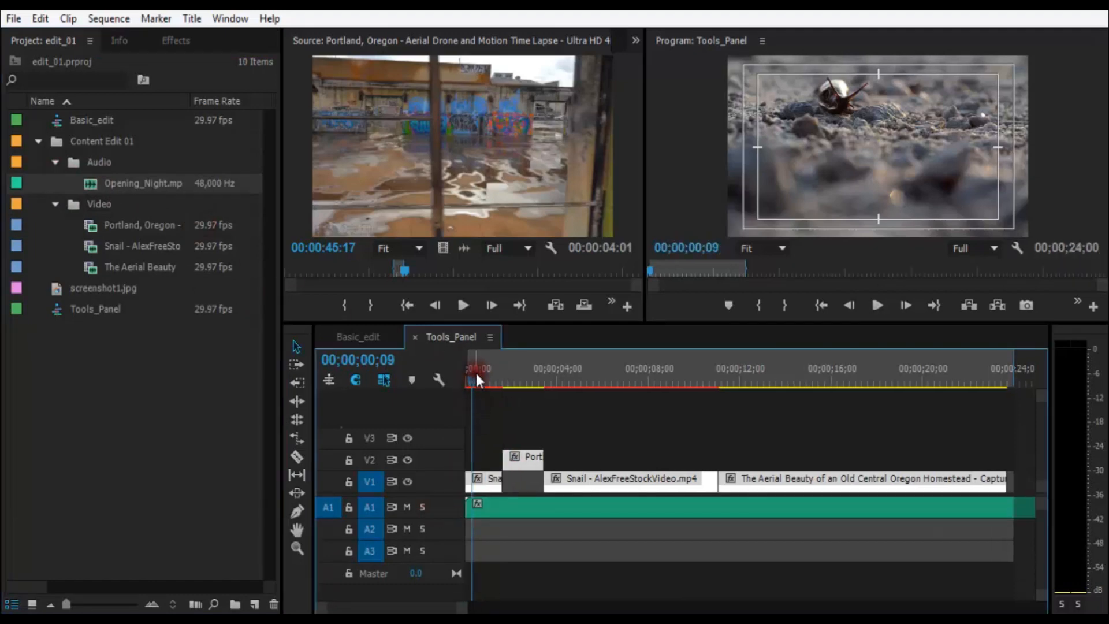
Preview the sequence with its music from the start, return the playhead to 00;00;00;00 and save the project.
{"action": "left_click_drag", "start_coordinate": [476, 373], "coordinate": [452, 383]}
{"action": "key", "text": "space"}
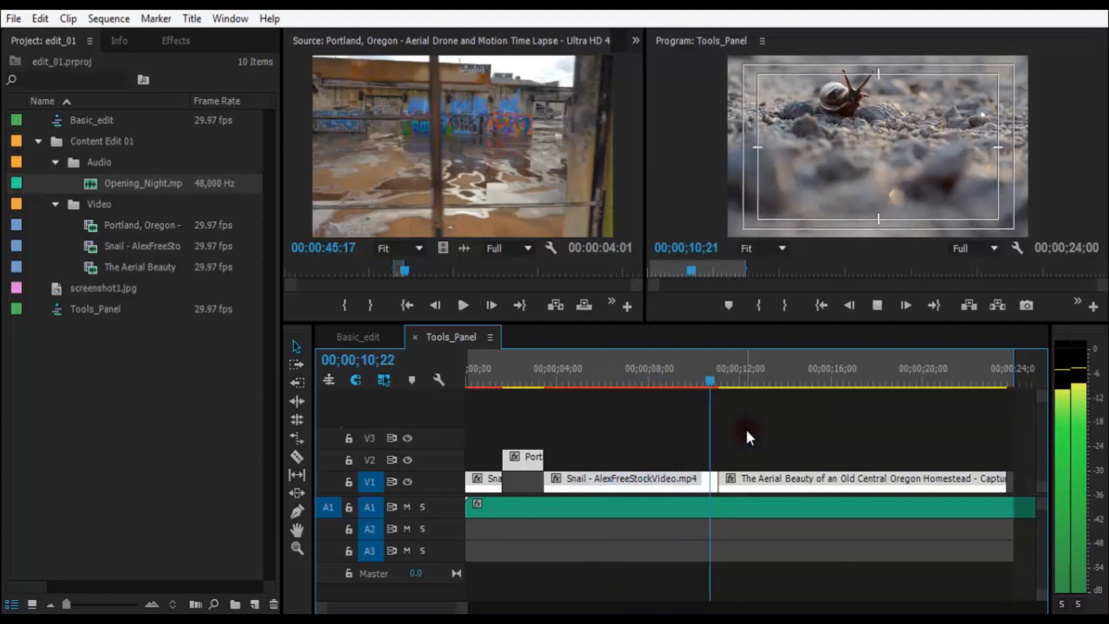
{"action": "left_click_drag", "start_coordinate": [736, 376], "coordinate": [431, 395]}
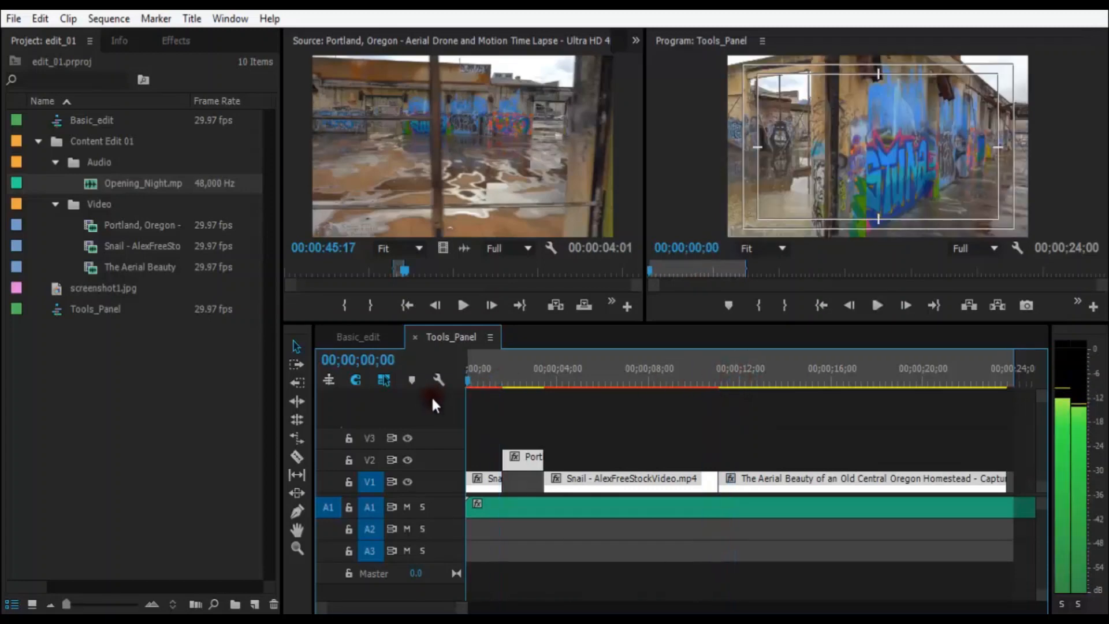
{"action": "key", "text": "ctrl+s"}
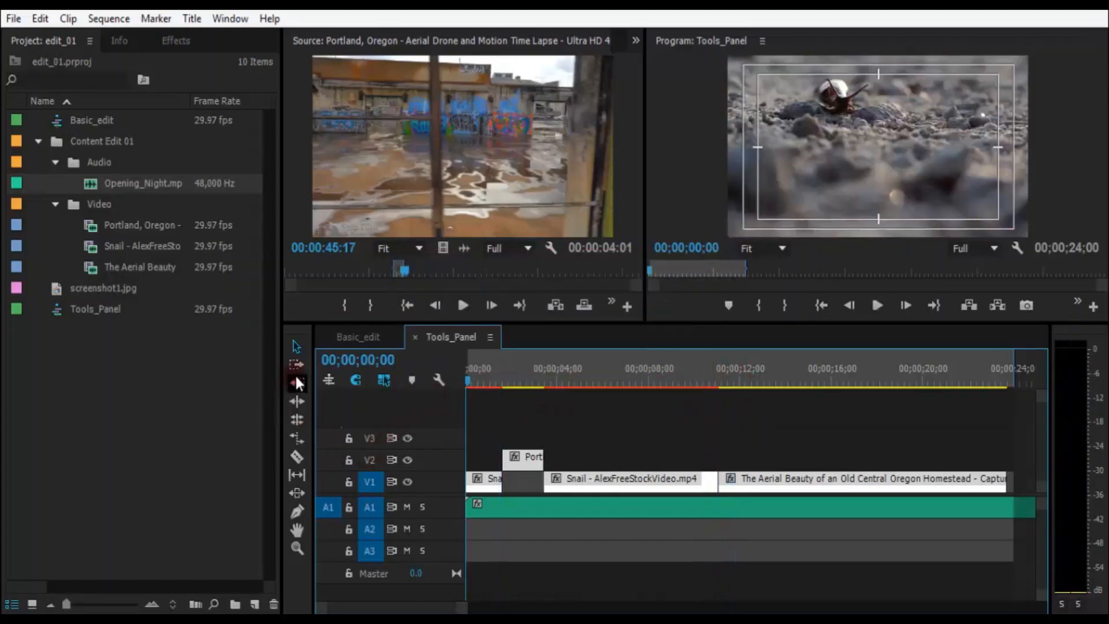
Select all video clips and the audio clip twice with the Track Select Forward tool, clearing the selection each time.
{"action": "left_click", "coordinate": [296, 366]}
{"action": "left_click", "coordinate": [487, 432]}
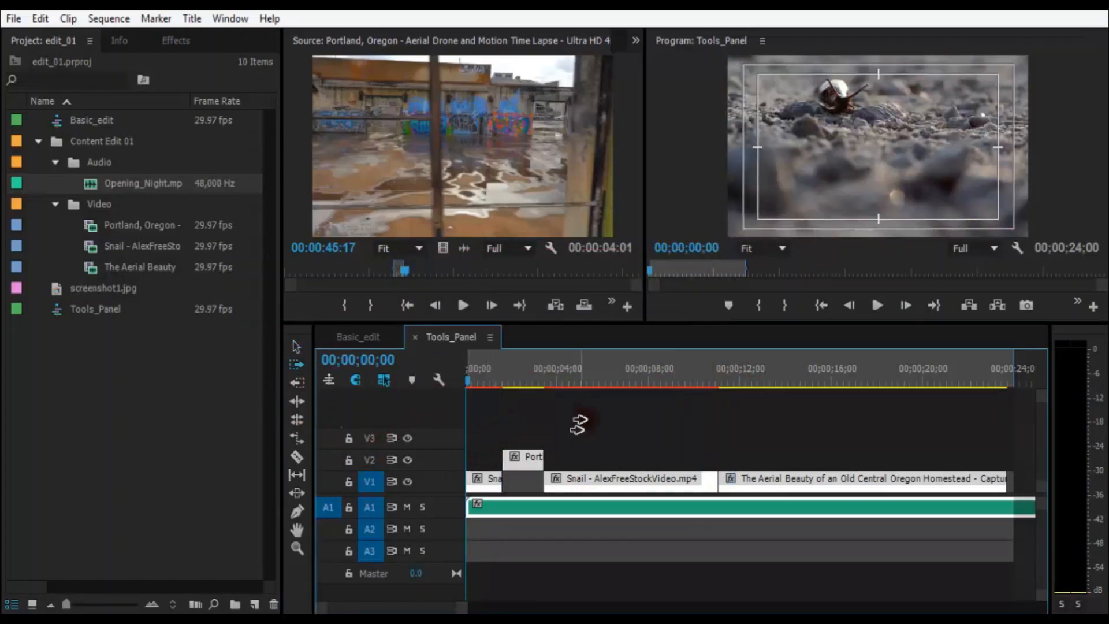
{"action": "key", "text": "v"}
{"action": "left_click", "coordinate": [759, 415]}
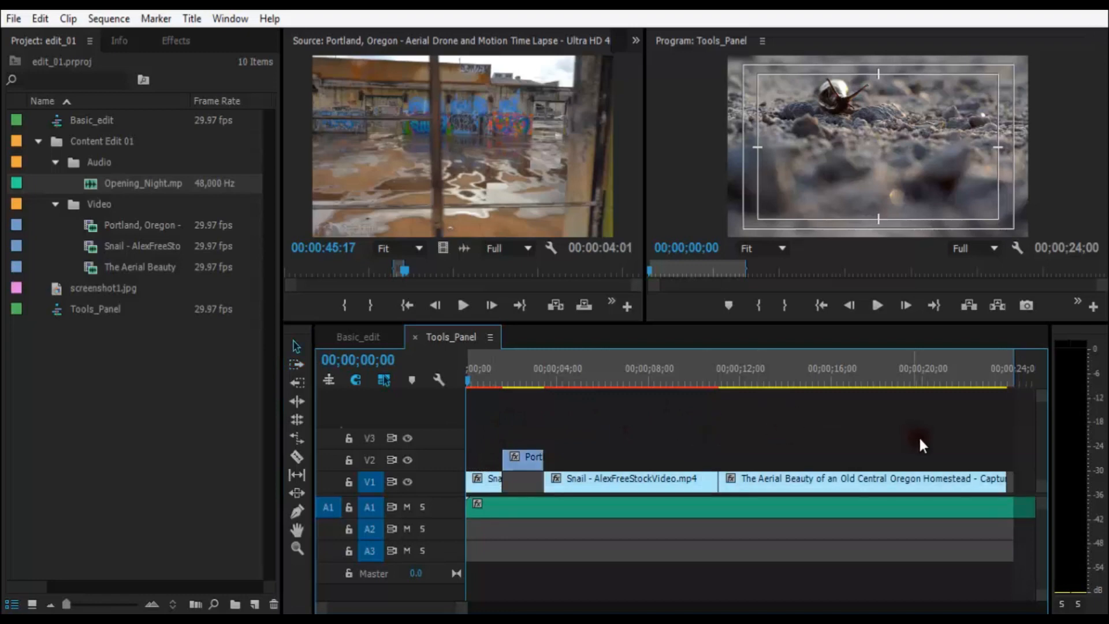
{"action": "left_click", "coordinate": [297, 348]}
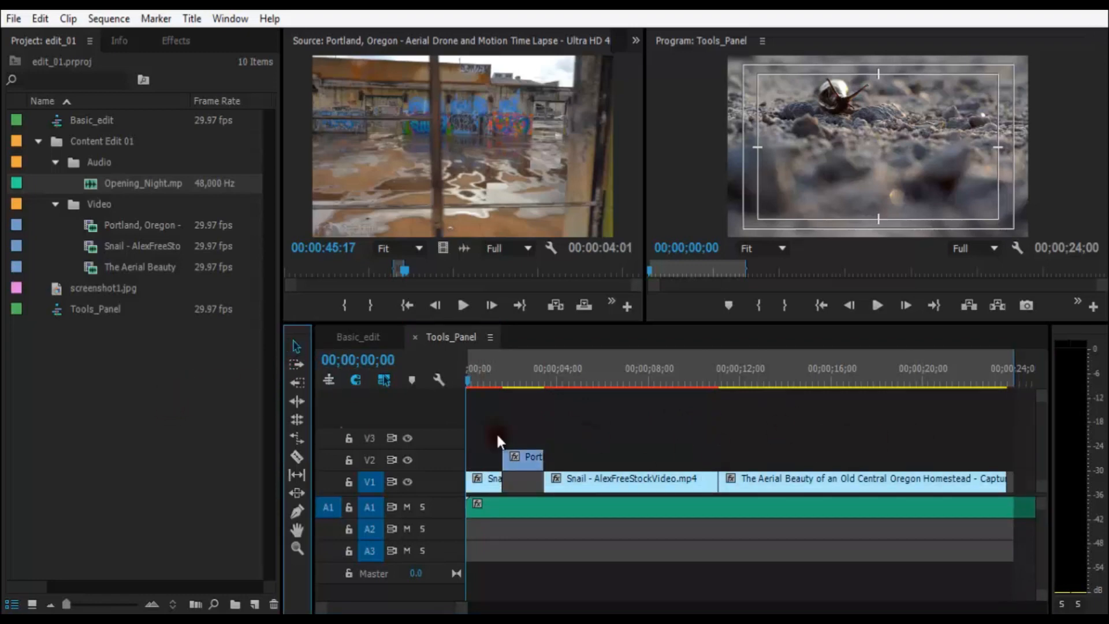
{"action": "key", "text": "a"}
{"action": "left_click", "coordinate": [482, 458]}
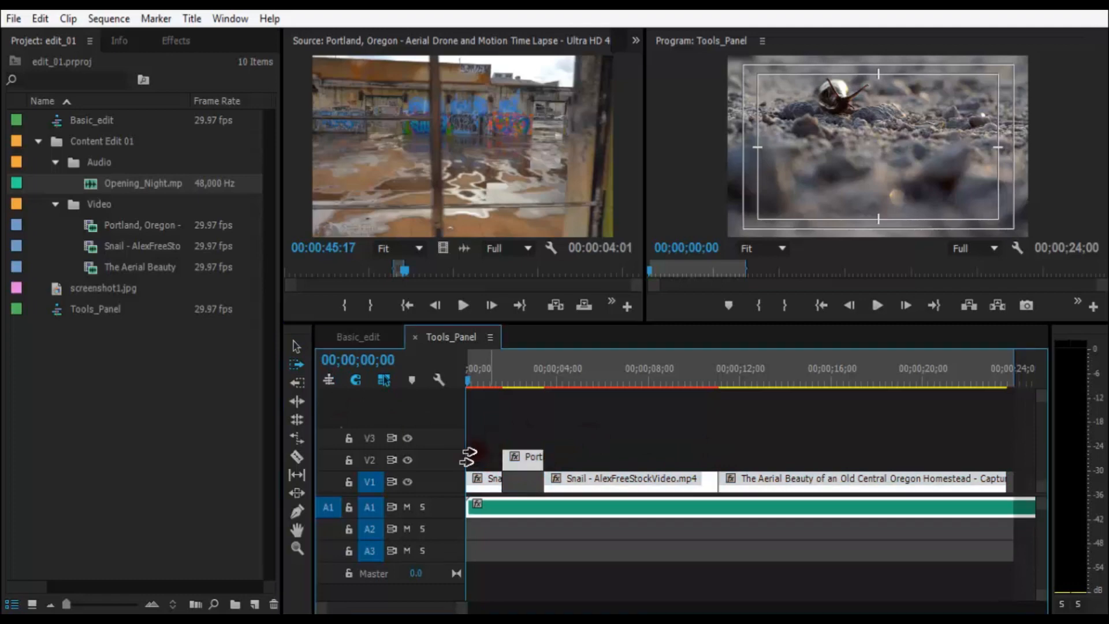
{"action": "left_click", "coordinate": [295, 348]}
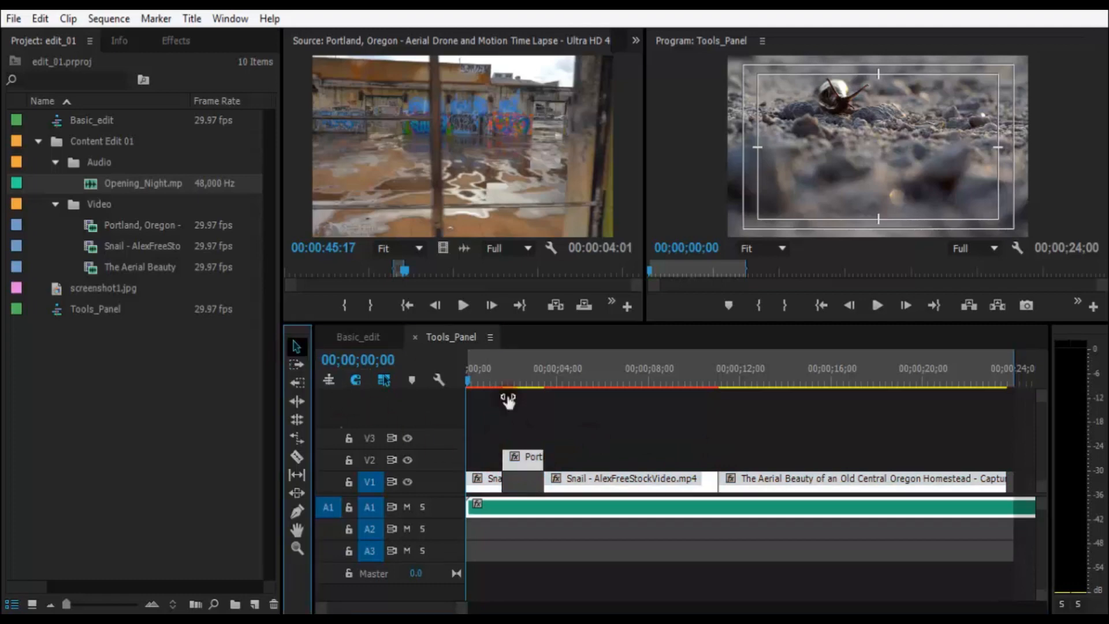
{"action": "left_click", "coordinate": [933, 412]}
Select all clips on V1 and V2 and the music clip from the sequence start with the Track Select Forward tool.
{"action": "scroll", "coordinate": [934, 410], "scroll_direction": "down", "scroll_amount": 1}
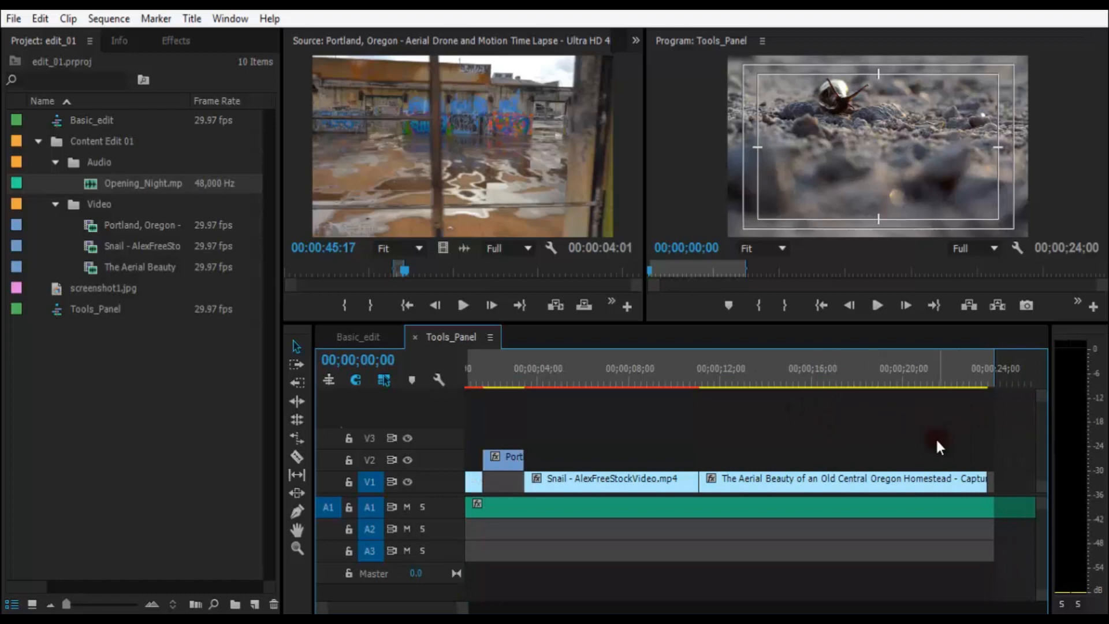
{"action": "key", "text": "minus"}
{"action": "key", "text": "minus"}
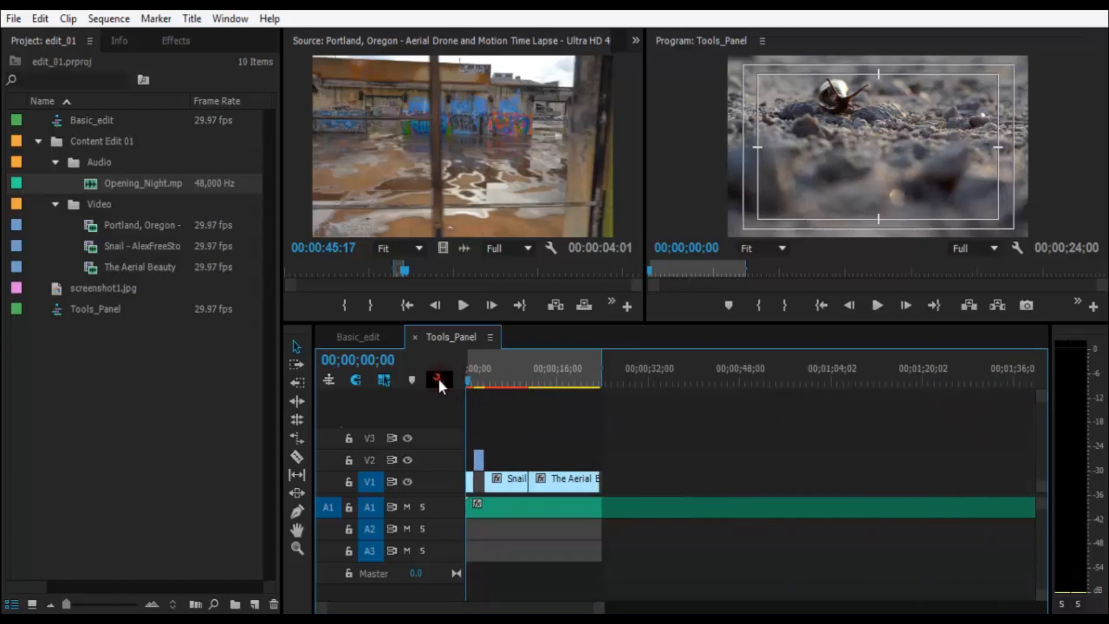
{"action": "key", "text": "equal"}
{"action": "key", "text": "equal"}
{"action": "key", "text": "equal"}
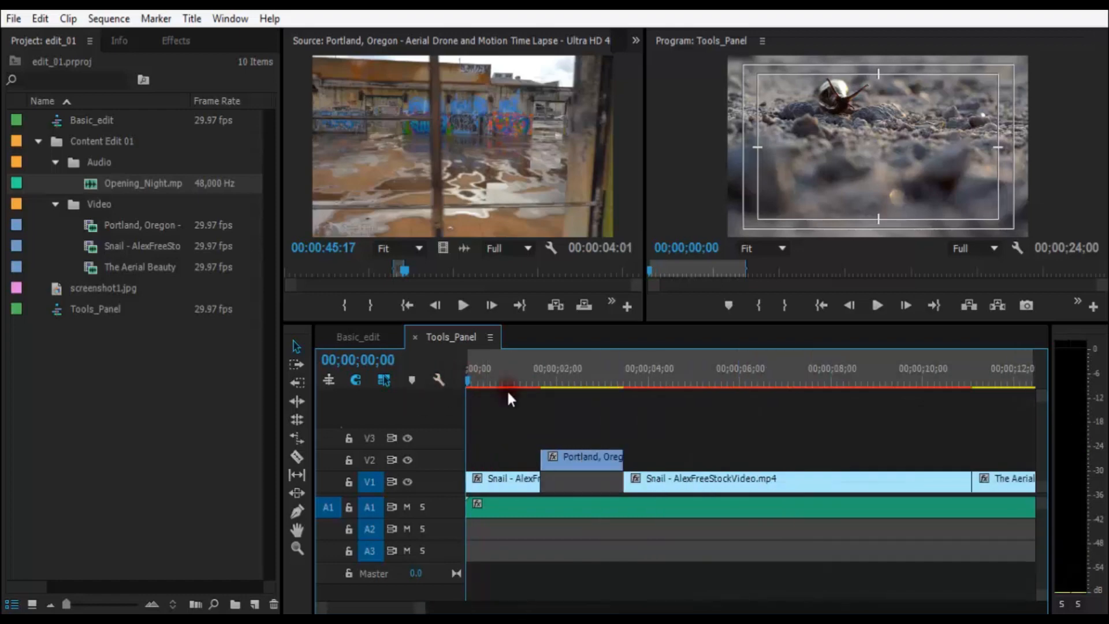
{"action": "left_click", "coordinate": [299, 362]}
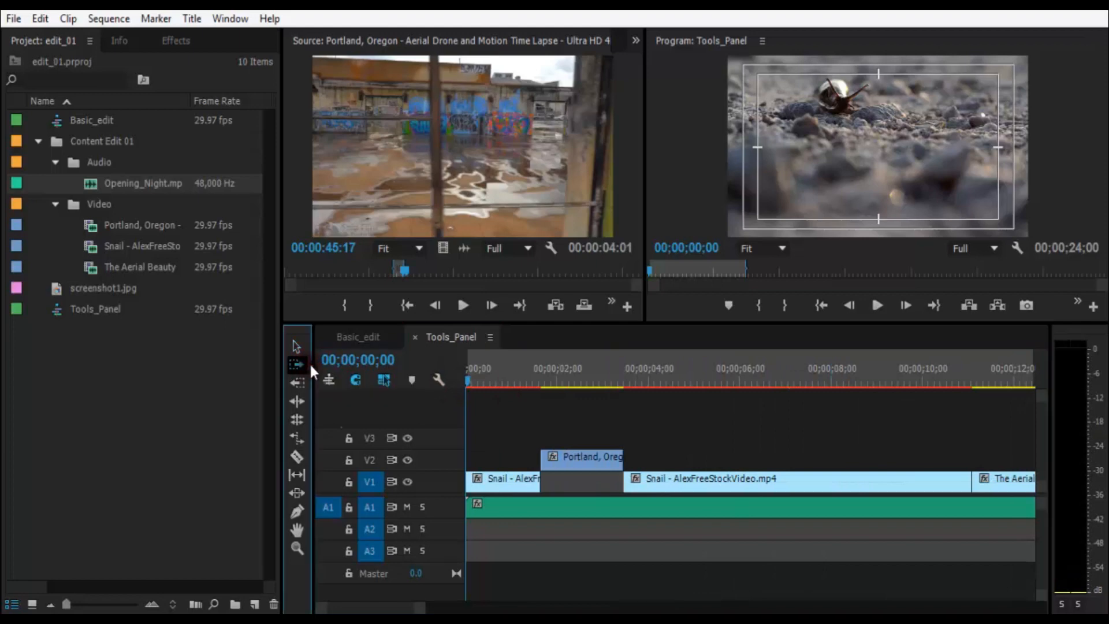
{"action": "key", "text": "minus"}
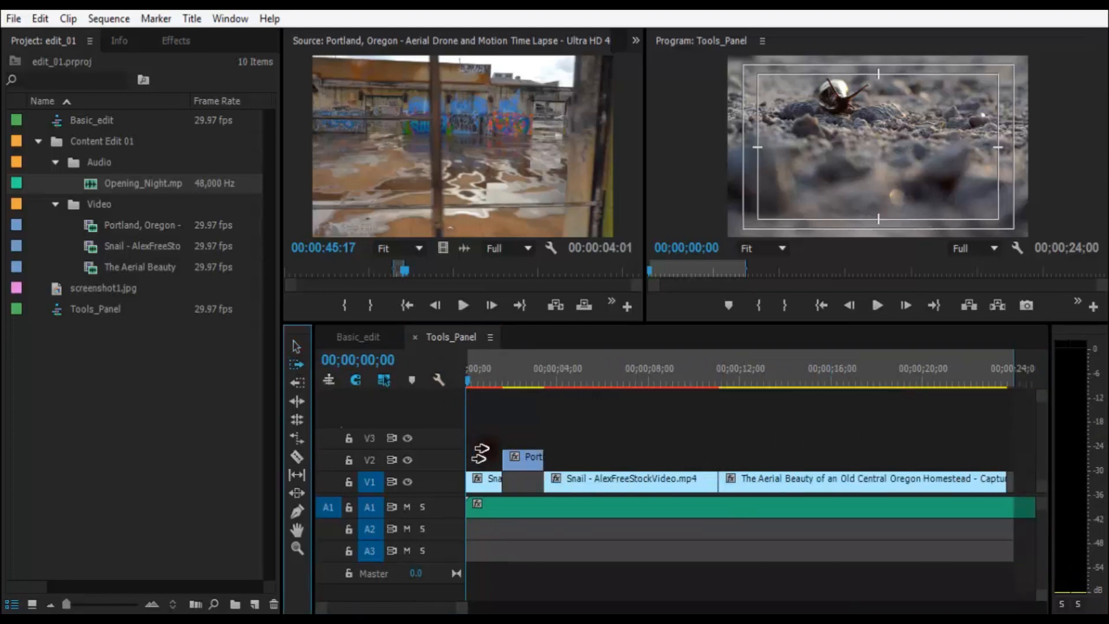
{"action": "left_click", "coordinate": [481, 453]}
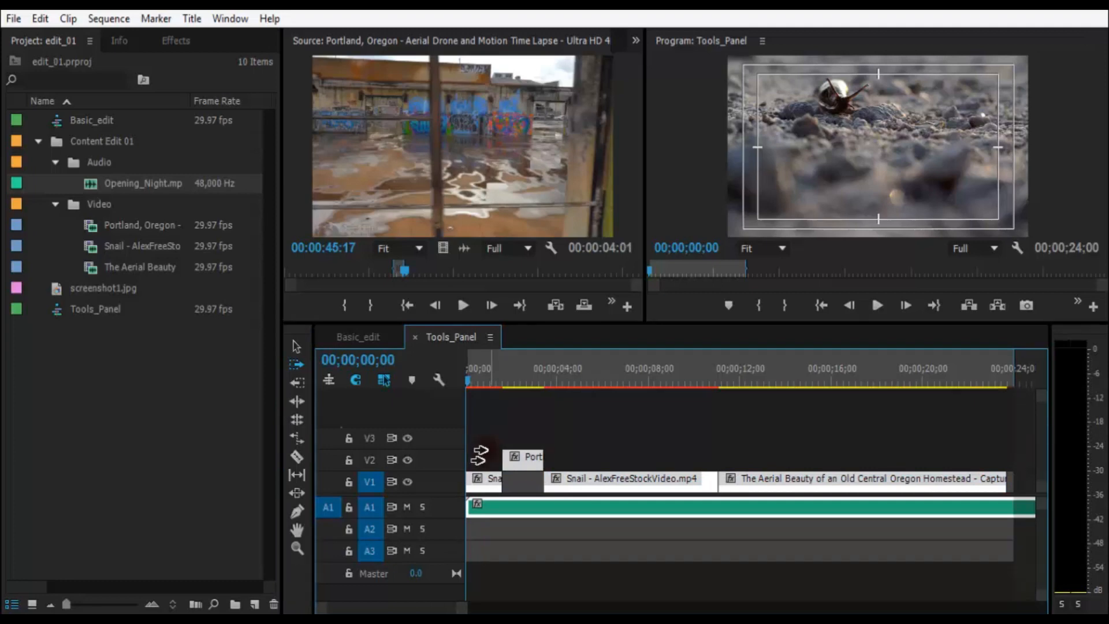
Try shifting all selected clips and the music forward in time and partly back, and undo both moves.
{"action": "left_click_drag", "start_coordinate": [481, 453], "coordinate": [595, 462]}
{"action": "left_click_drag", "start_coordinate": [823, 459], "coordinate": [656, 460]}
{"action": "key", "text": "ctrl+z"}
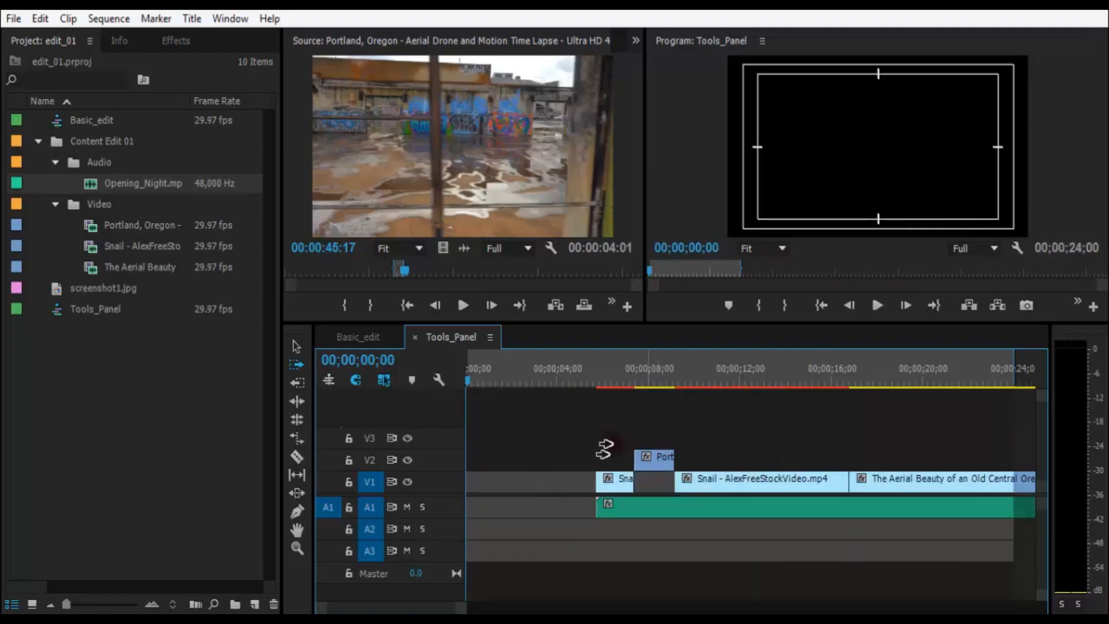
{"action": "key", "text": "ctrl+z"}
Clear the selection and select the second Snail clip, the clip following it and the music with the Track Select Forward tool.
{"action": "left_click", "coordinate": [293, 365]}
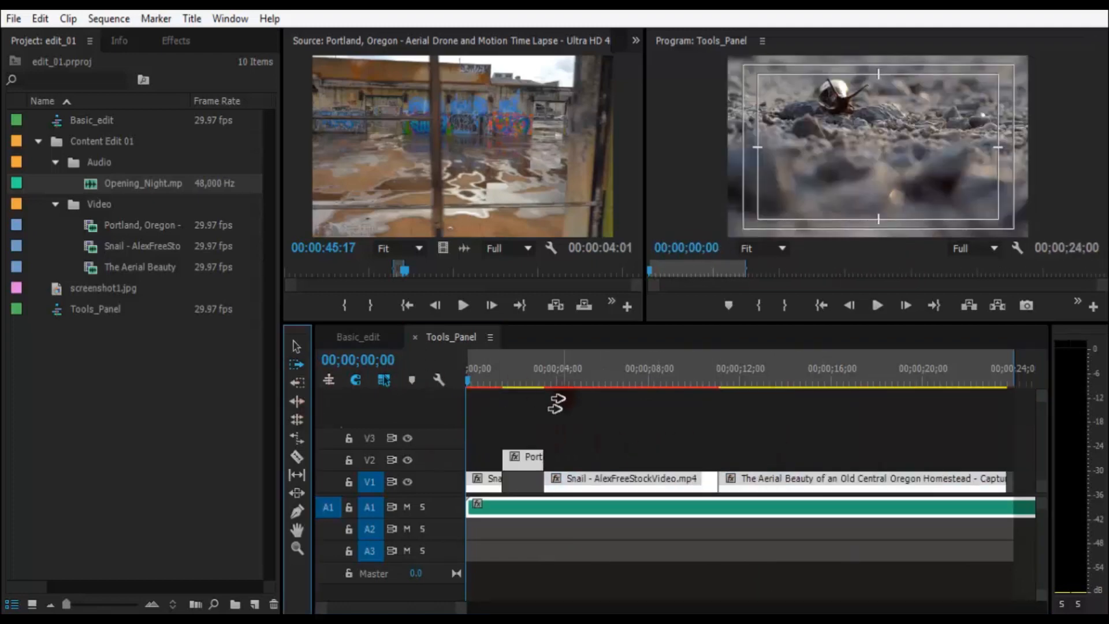
{"action": "key", "text": "v"}
{"action": "left_click", "coordinate": [744, 438]}
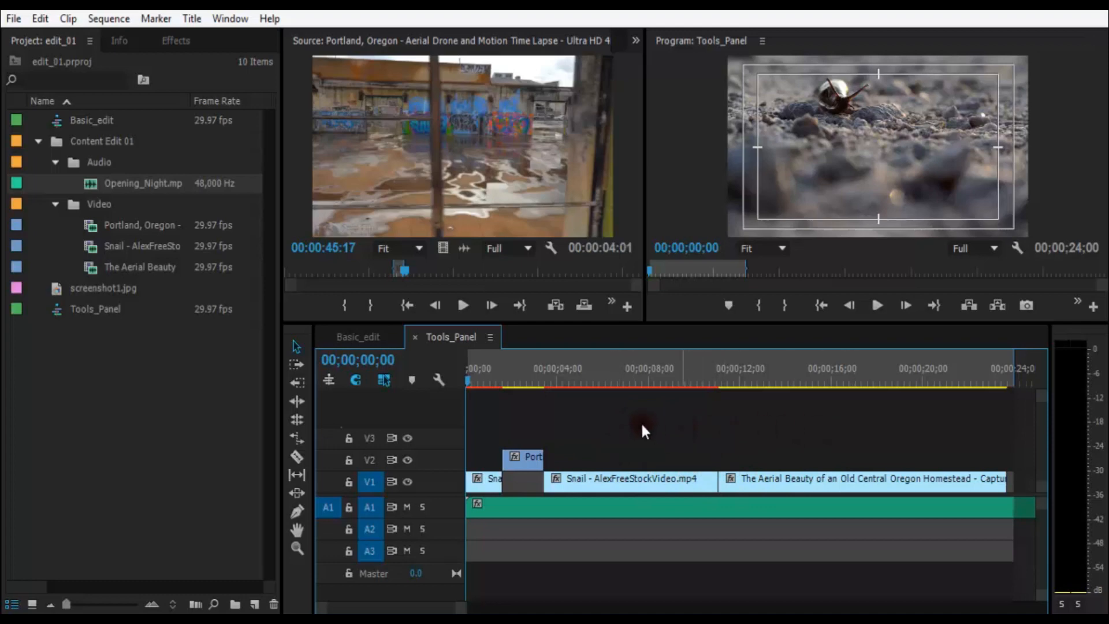
{"action": "left_click", "coordinate": [299, 368]}
{"action": "left_click", "coordinate": [696, 453]}
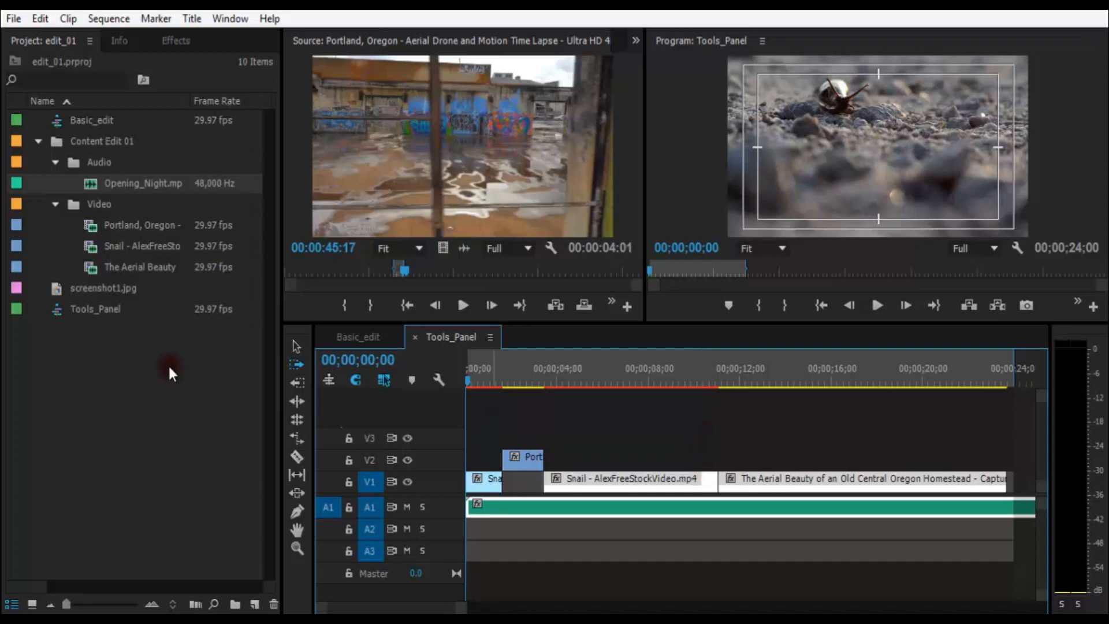
Clear the selection and select only the Aerial Beauty clip on V1 and the music with the Track Select Forward tool.
{"action": "left_click", "coordinate": [296, 348]}
{"action": "left_click", "coordinate": [669, 479]}
{"action": "left_click", "coordinate": [297, 364]}
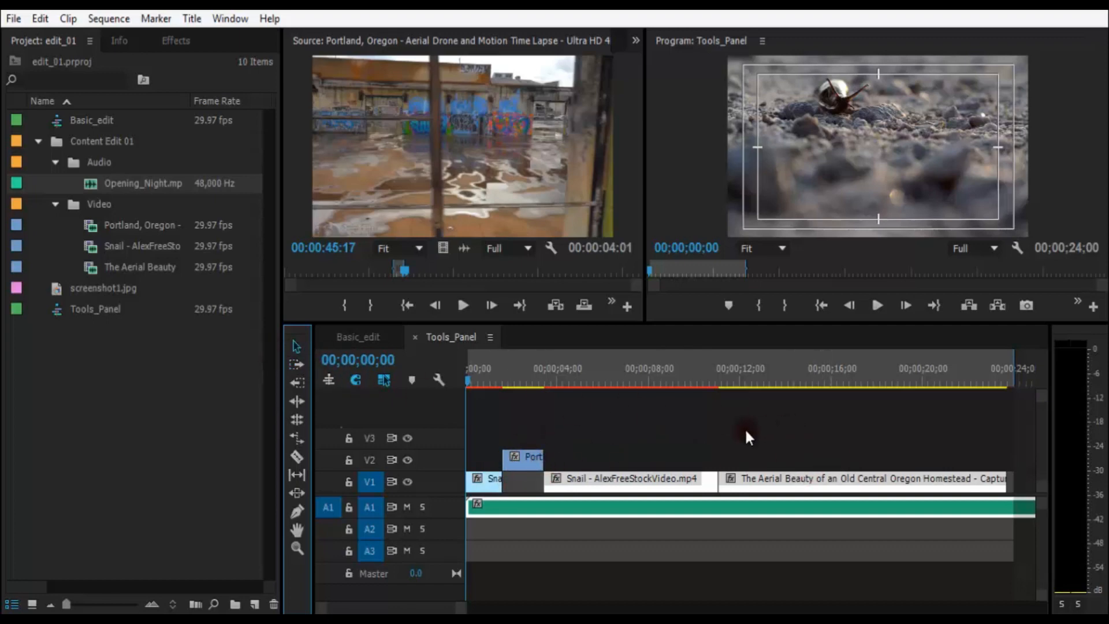
{"action": "left_click", "coordinate": [704, 435]}
{"action": "left_click", "coordinate": [292, 365]}
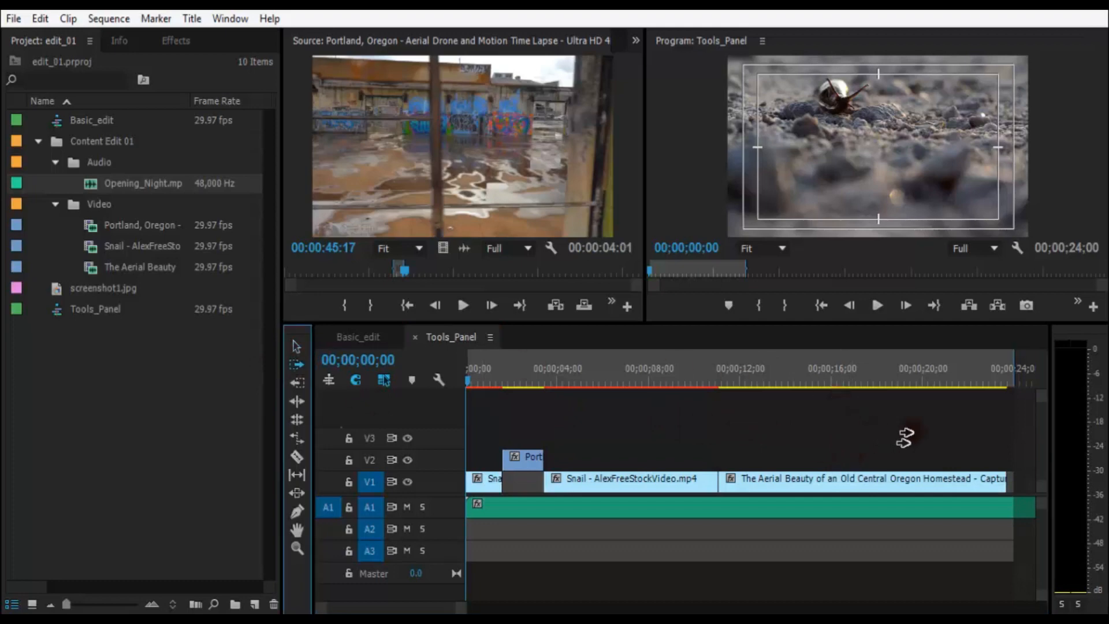
{"action": "left_click", "coordinate": [925, 450]}
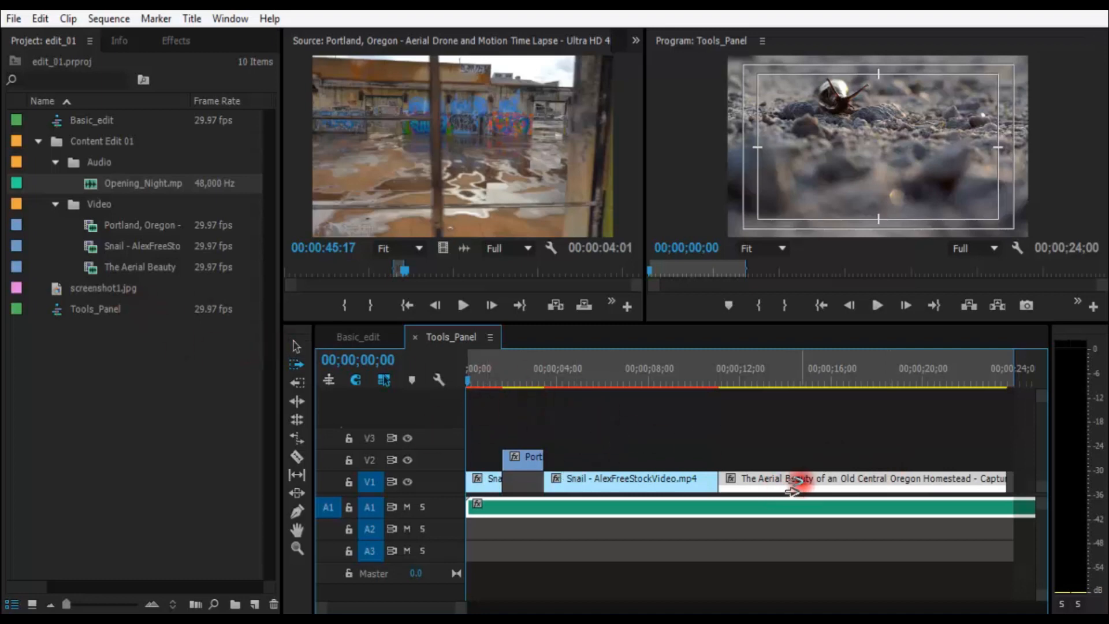
{"action": "left_click_drag", "start_coordinate": [797, 485], "coordinate": [820, 489]}
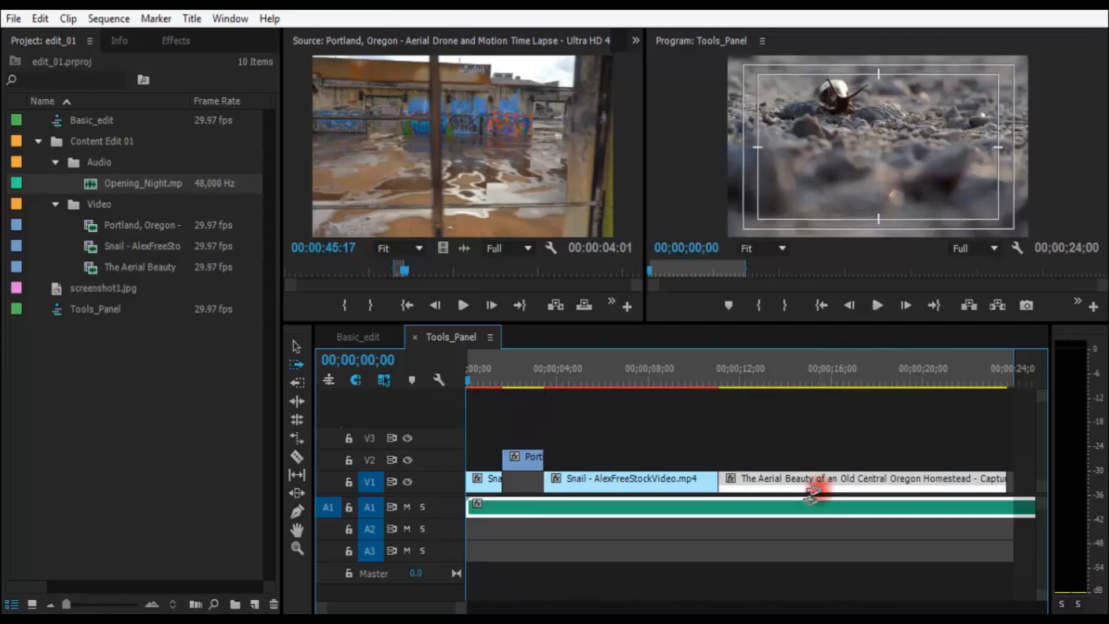
Clear the selection and select all video clips and the music from the sequence end with the Track Select Backward tool.
{"action": "left_click", "coordinate": [296, 348]}
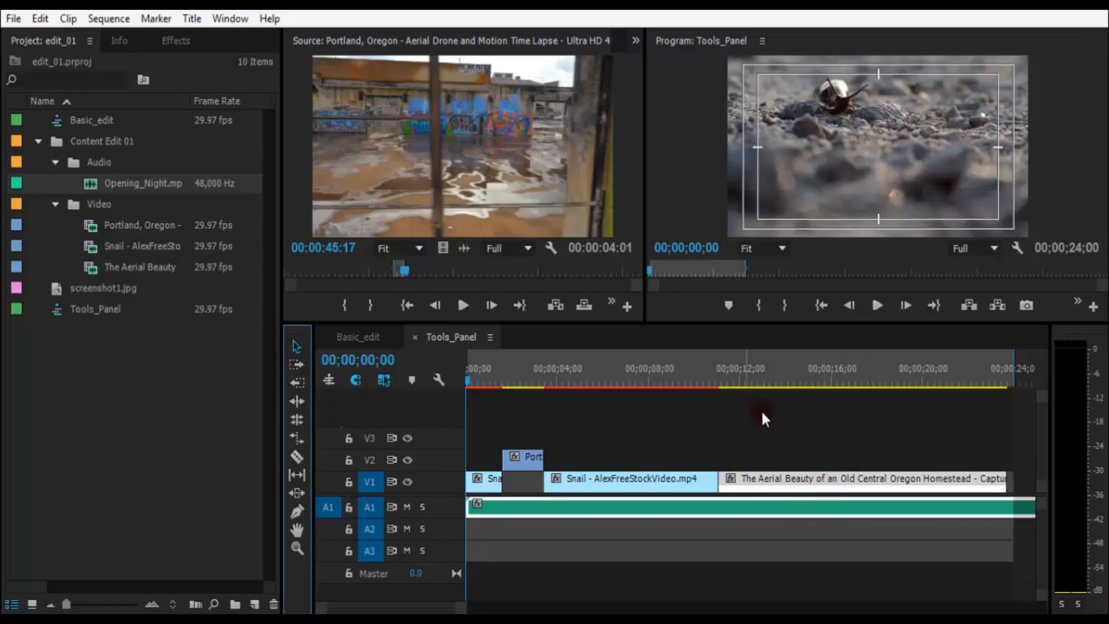
{"action": "left_click", "coordinate": [903, 429]}
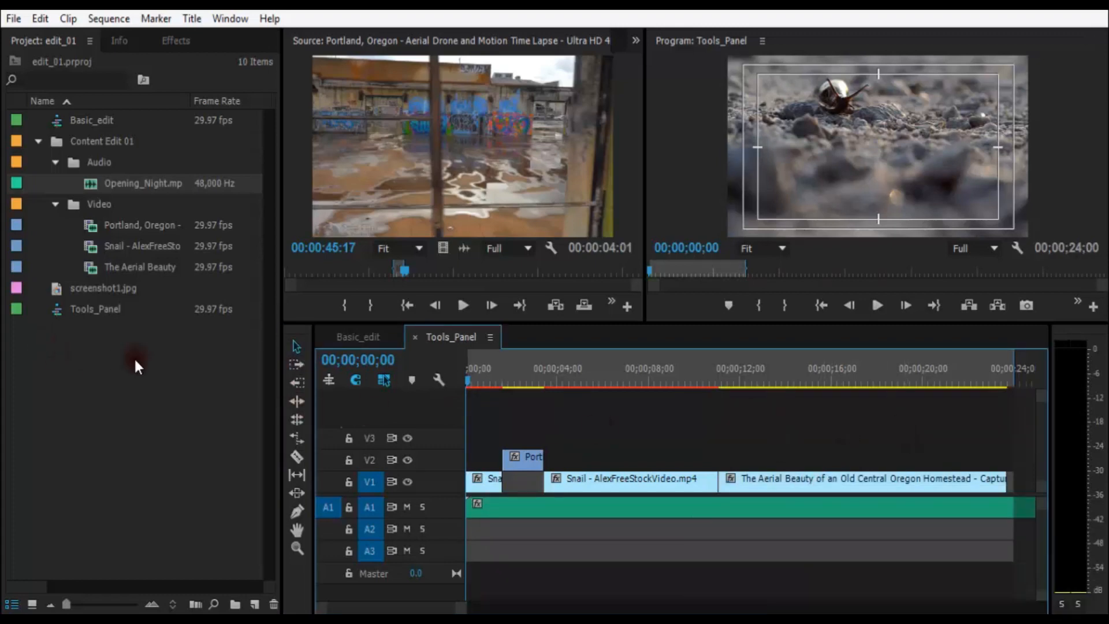
{"action": "left_click", "coordinate": [297, 382]}
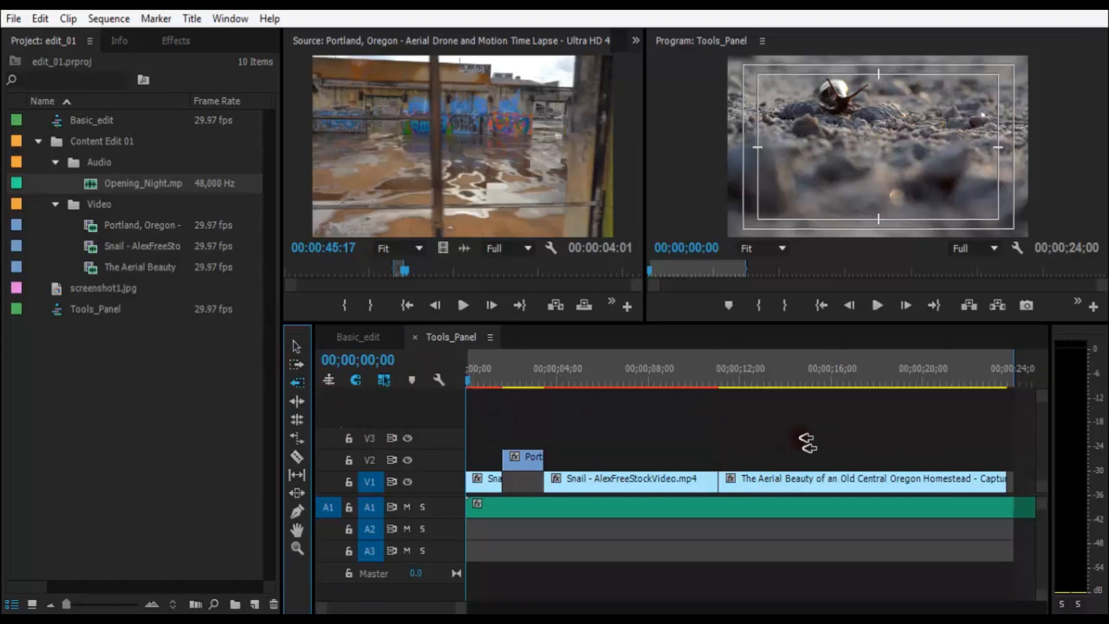
{"action": "left_click", "coordinate": [1006, 446]}
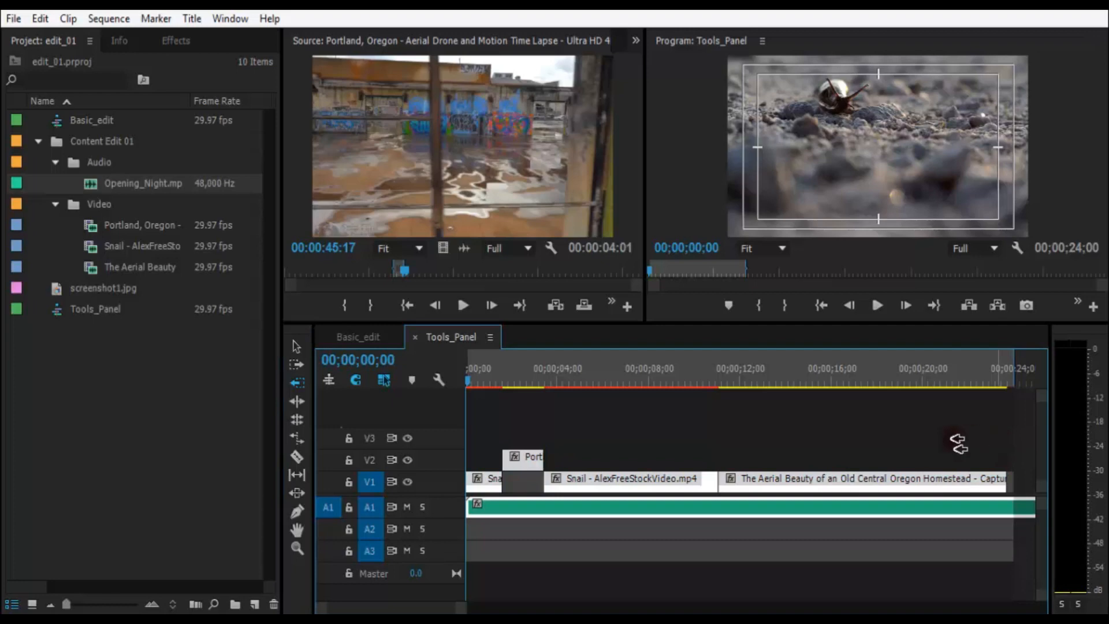
Select backward in turn from the second Snail clip, the Portland clip and the first Snail clip on the timeline.
{"action": "left_click", "coordinate": [705, 453]}
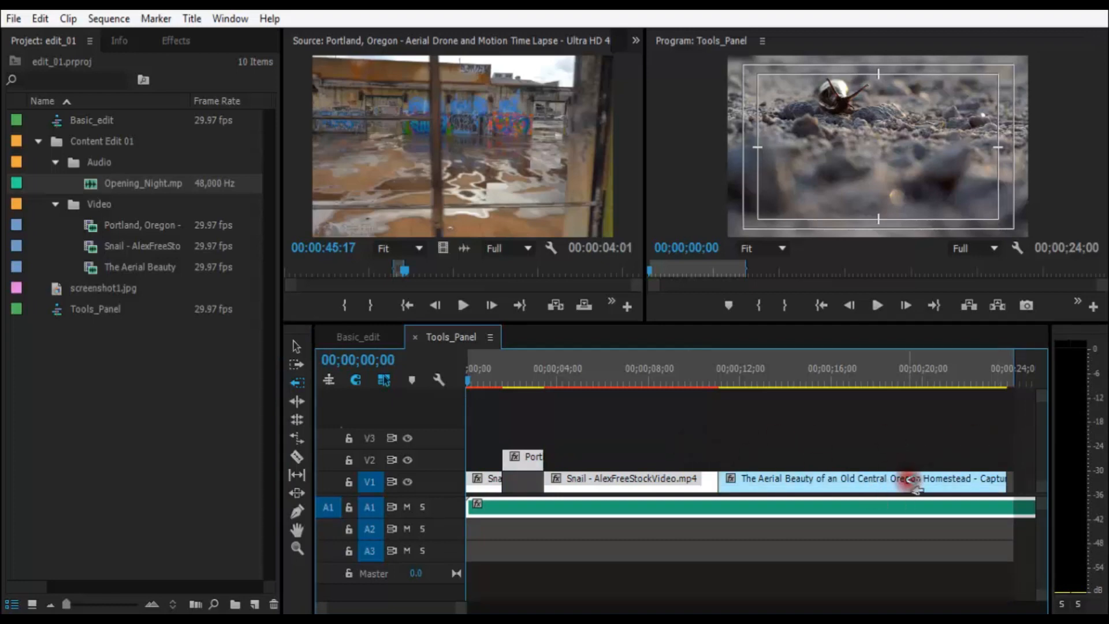
{"action": "left_click", "coordinate": [520, 434]}
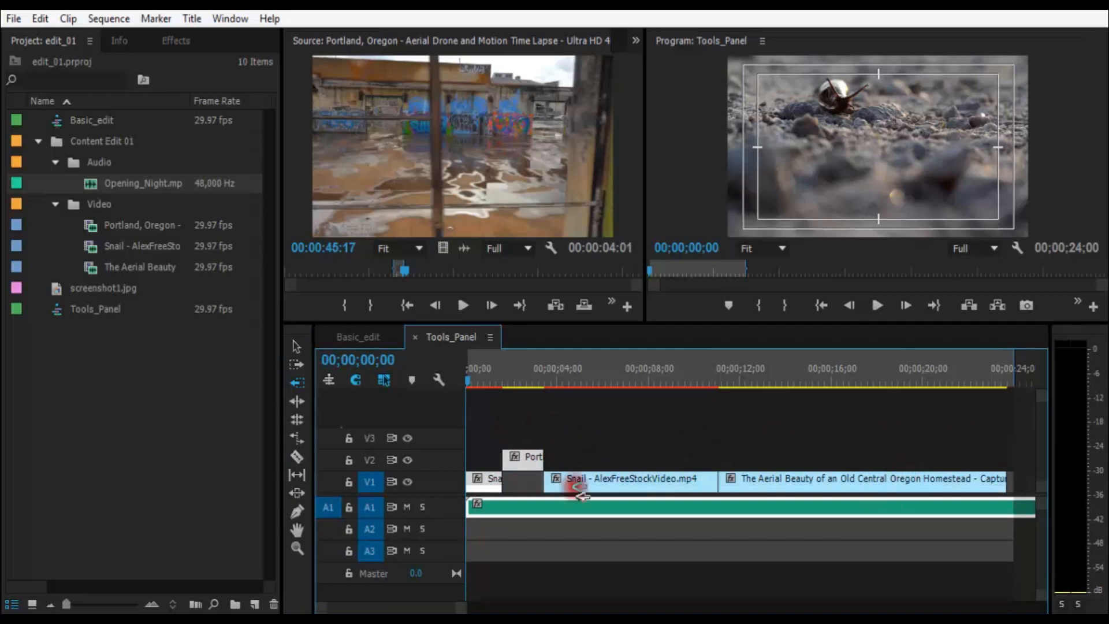
{"action": "left_click", "coordinate": [488, 457]}
{"action": "left_click", "coordinate": [296, 348]}
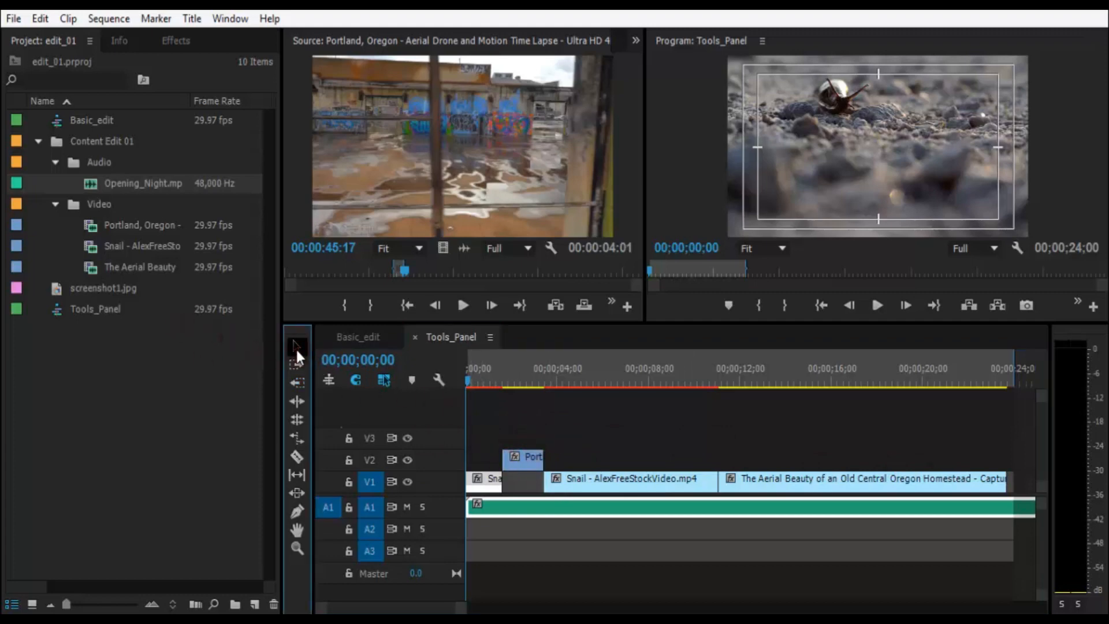
{"action": "mouse_move", "coordinate": [489, 477]}
{"action": "left_mouse_down"}
{"action": "mouse_move", "coordinate": [511, 480]}
{"action": "mouse_move", "coordinate": [488, 481]}
{"action": "left_mouse_up"}
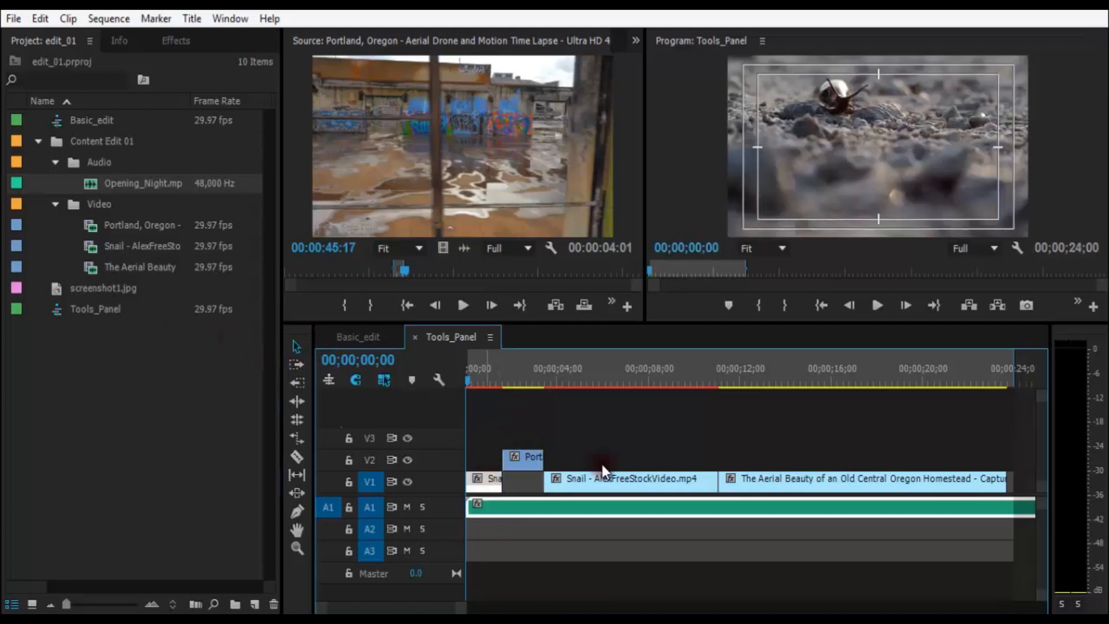
Select the second Snail clip, all clips before it and the music with the Track Select Backward tool, and save the project.
{"action": "left_click", "coordinate": [296, 383]}
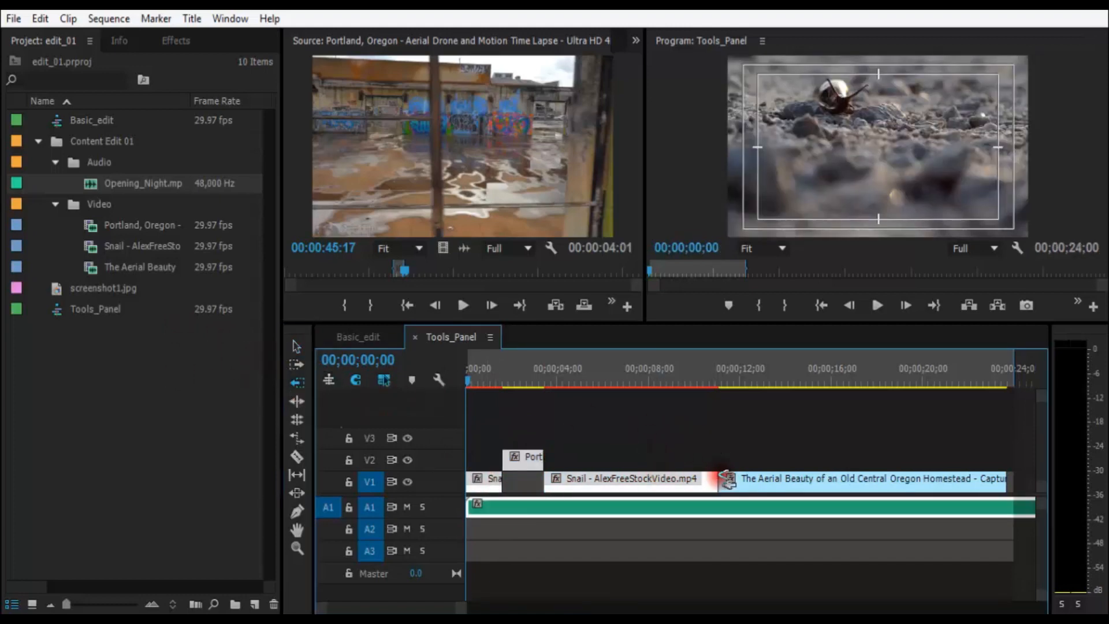
{"action": "key", "text": "v"}
{"action": "mouse_move", "coordinate": [669, 483]}
{"action": "left_mouse_down"}
{"action": "mouse_move", "coordinate": [675, 441]}
{"action": "mouse_move", "coordinate": [676, 480]}
{"action": "left_mouse_up"}
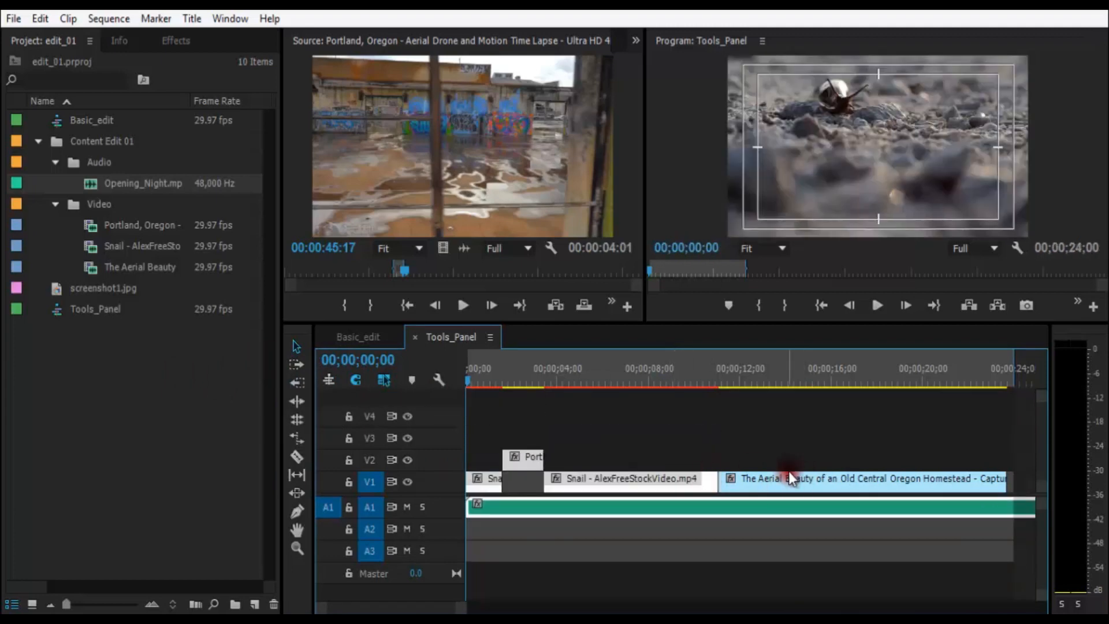
{"action": "left_click", "coordinate": [296, 348]}
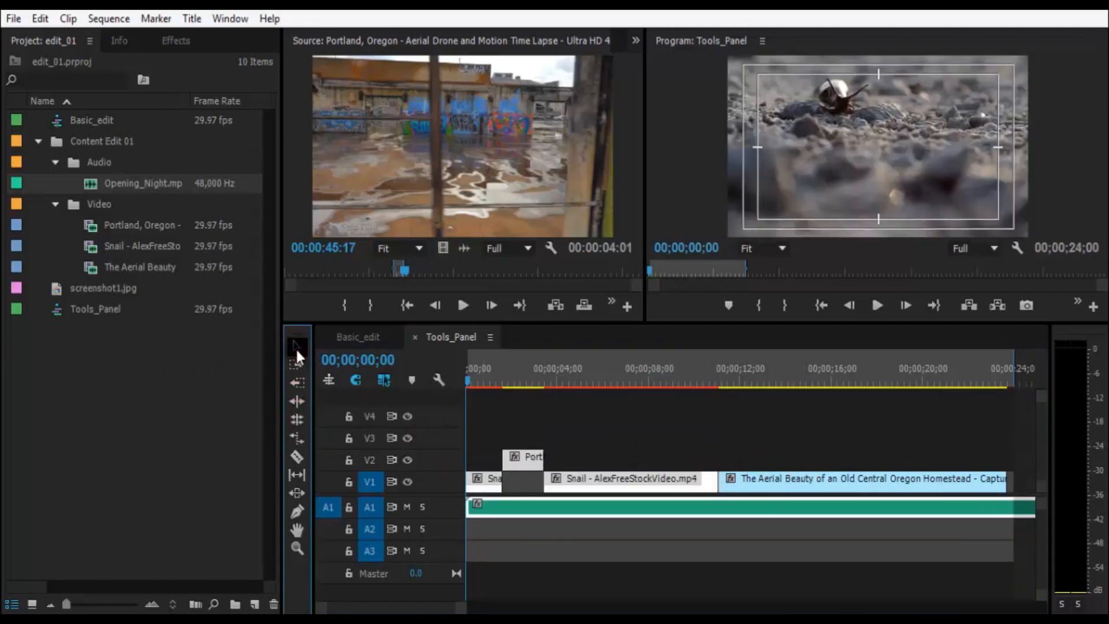
{"action": "left_click", "coordinate": [299, 383]}
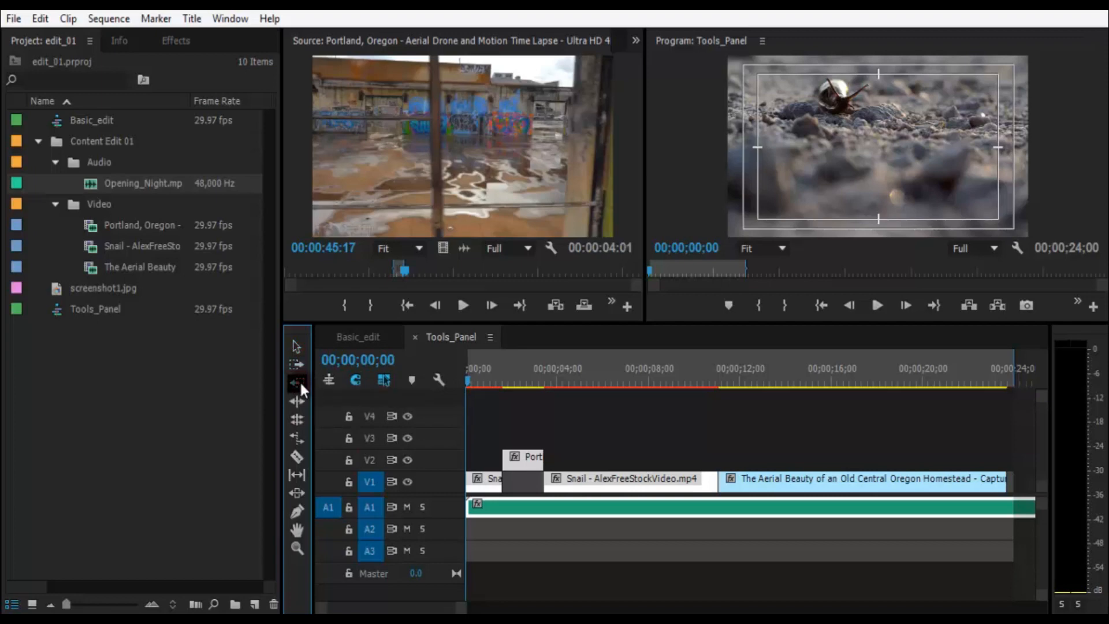
{"action": "key", "text": "ctrl+s"}
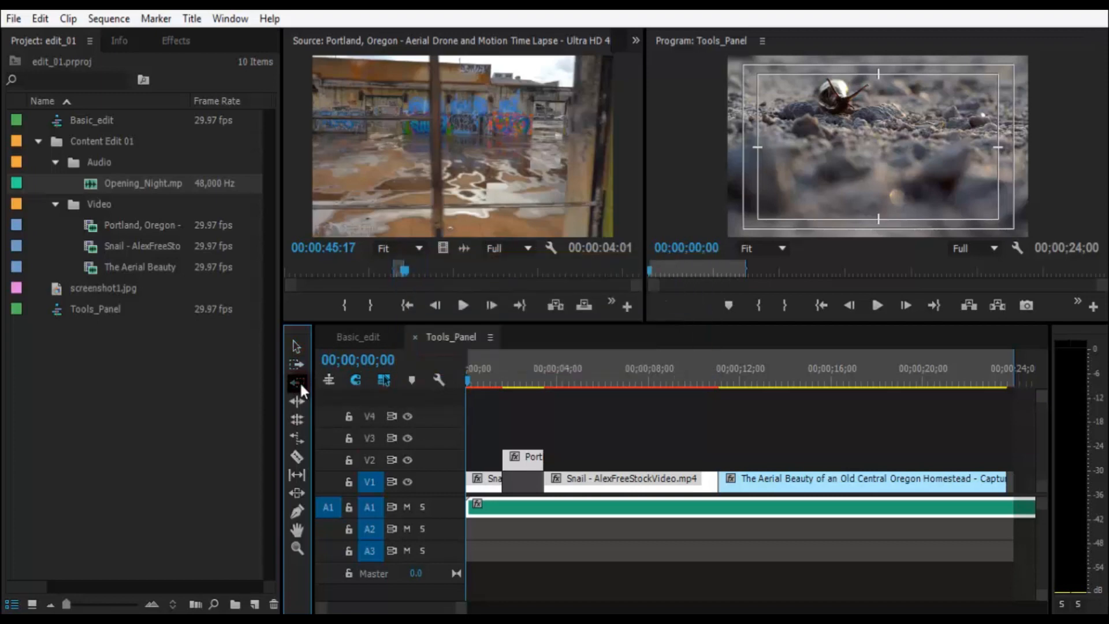